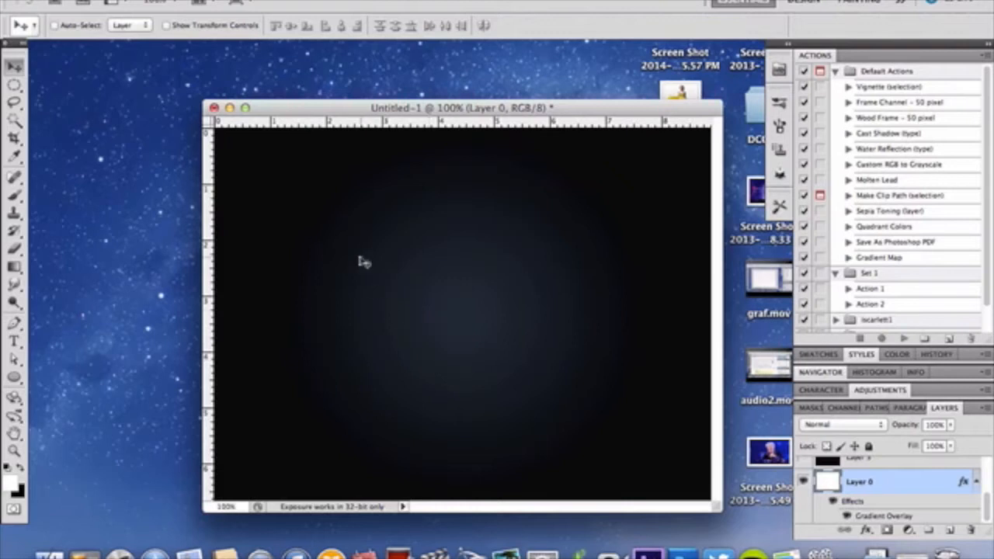
# Examine the Gradient Overlay settings of Layer 0, including the colours of the gradient's dark and lighter stops.
pyautogui.doubleClick(885, 493)
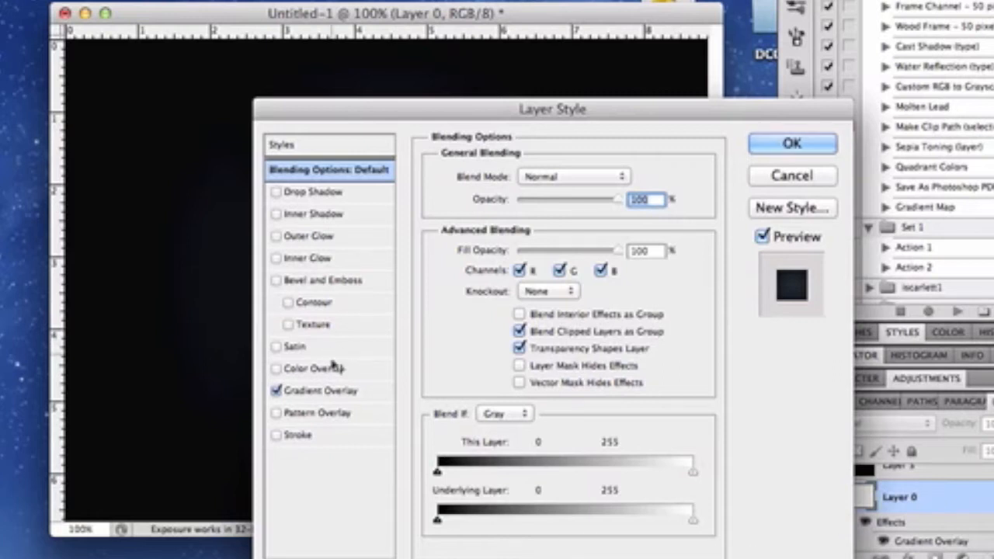
pyautogui.click(341, 394)
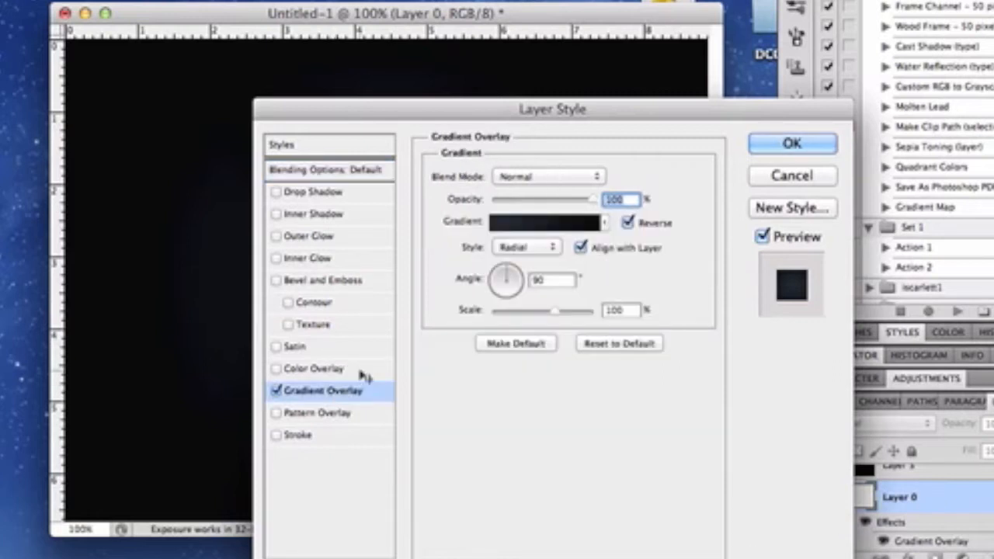
pyautogui.click(544, 223)
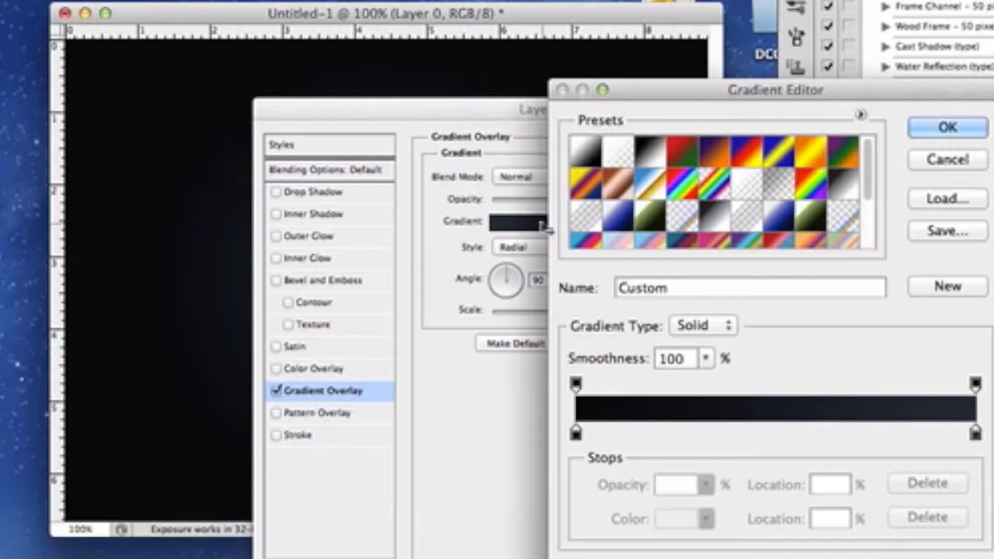
pyautogui.click(576, 433)
pyautogui.click(674, 518)
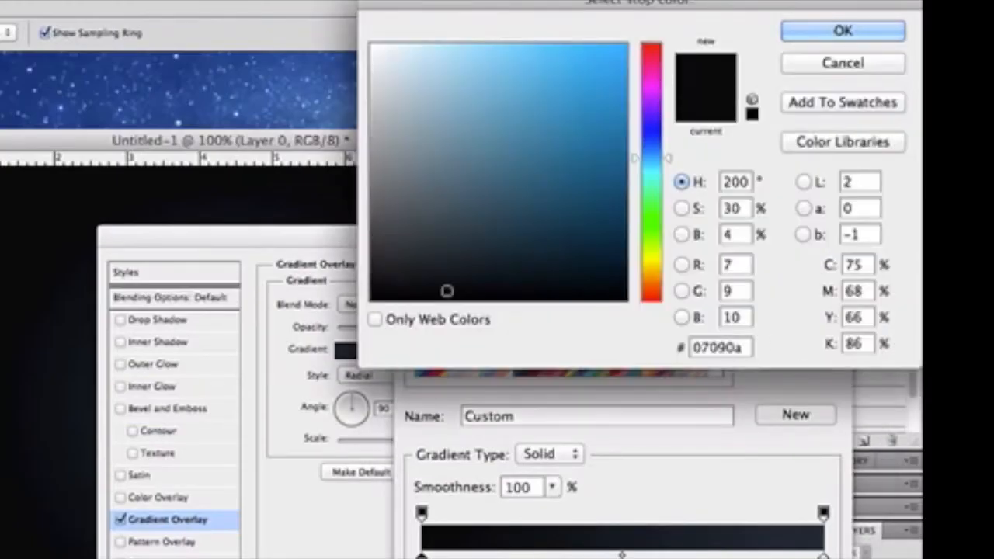
pyautogui.click(885, 32)
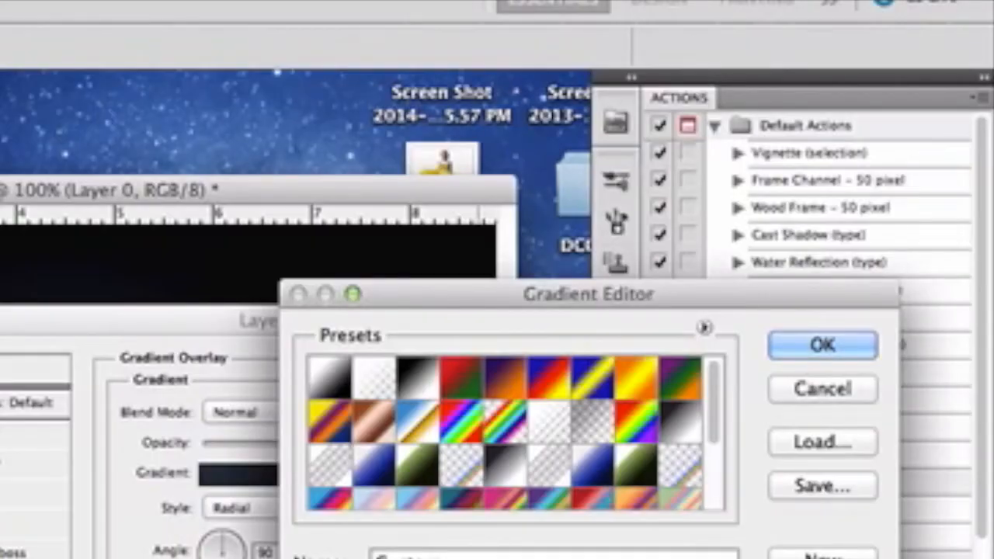
pyautogui.click(497, 556)
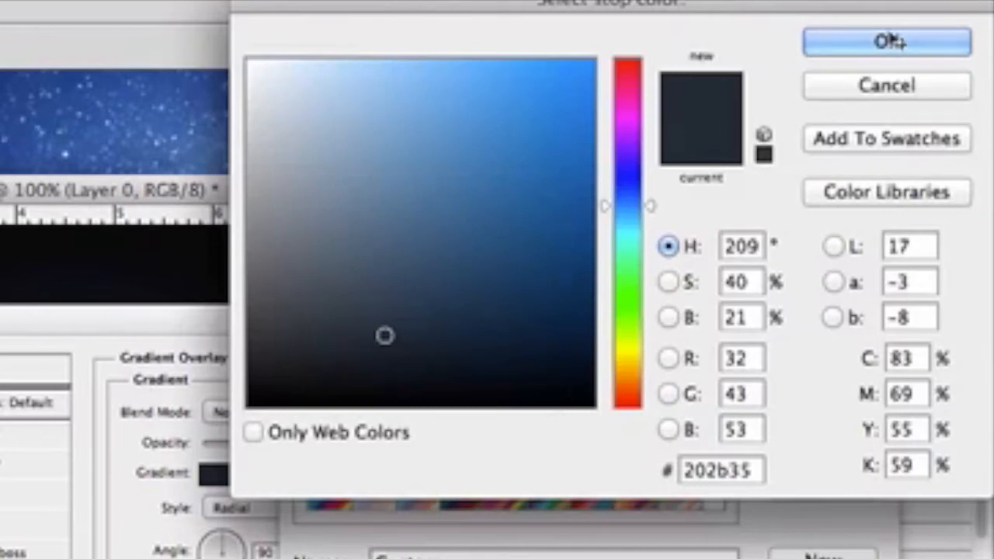
pyautogui.click(887, 39)
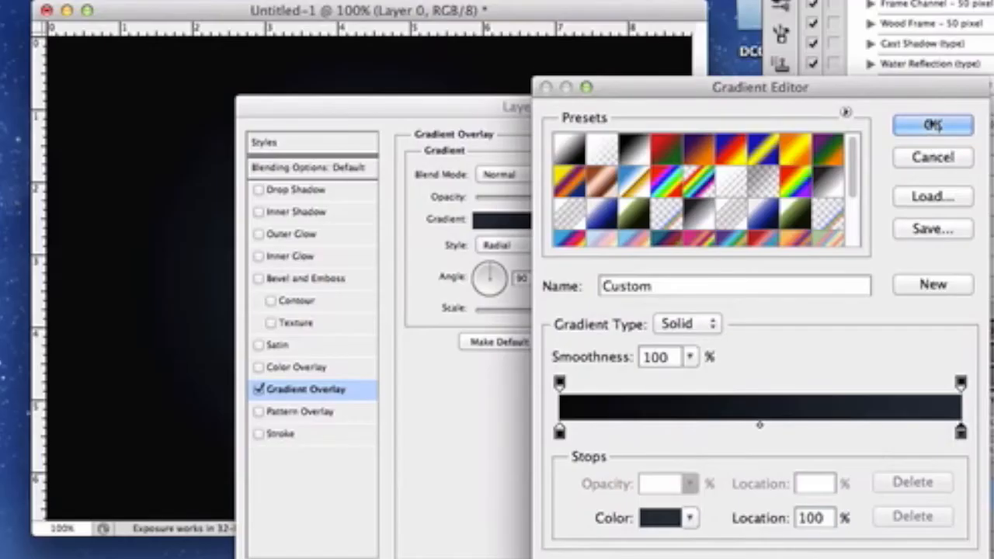
pyautogui.click(930, 126)
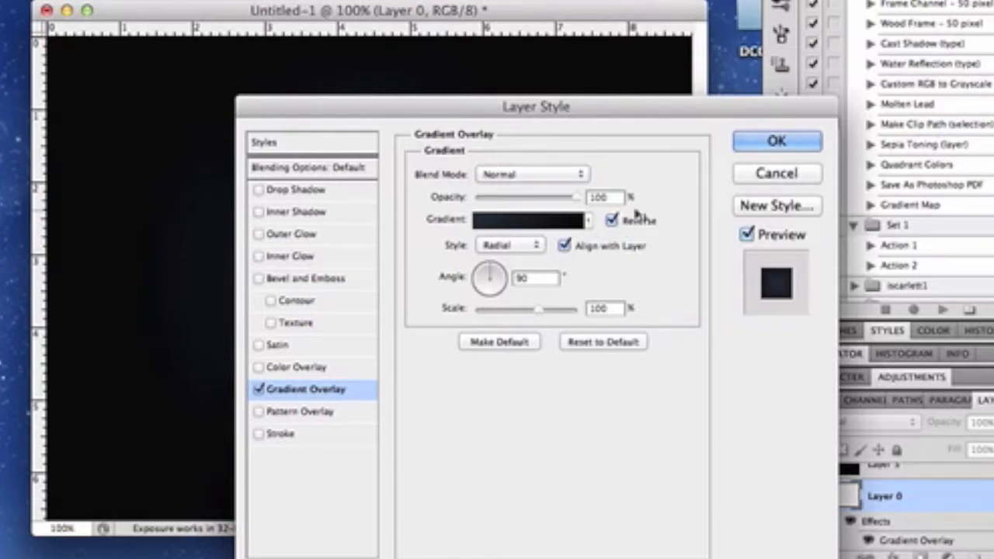
pyautogui.click(776, 141)
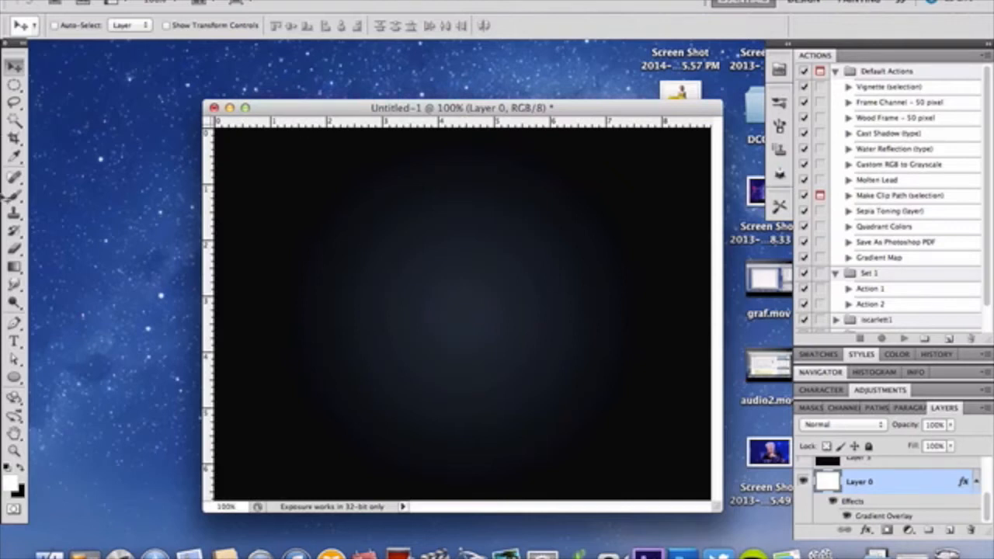
# Add the white text "Jazzed" at 72 pt in Arial Rounded MT Bold near the middle of the canvas.
pyautogui.click(15, 342)
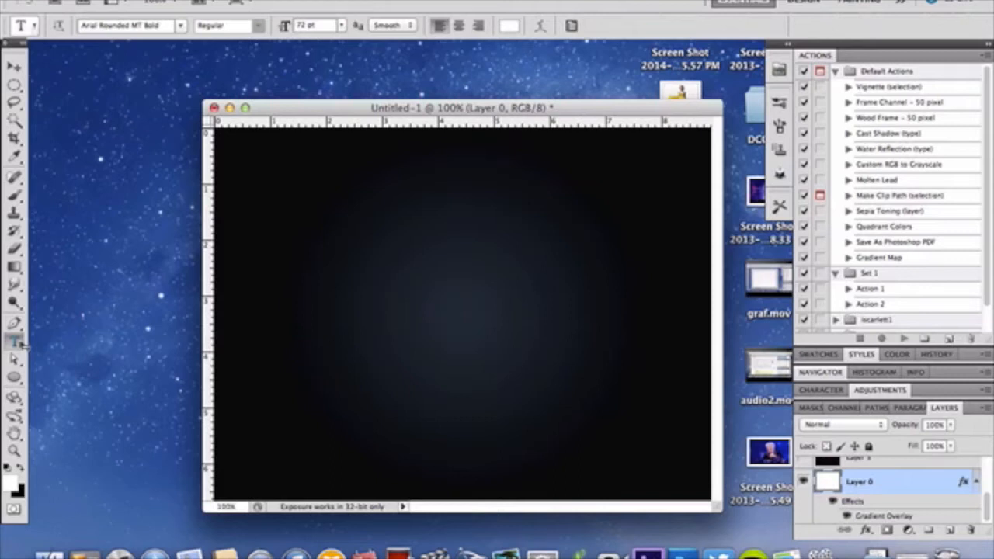
pyautogui.click(387, 311)
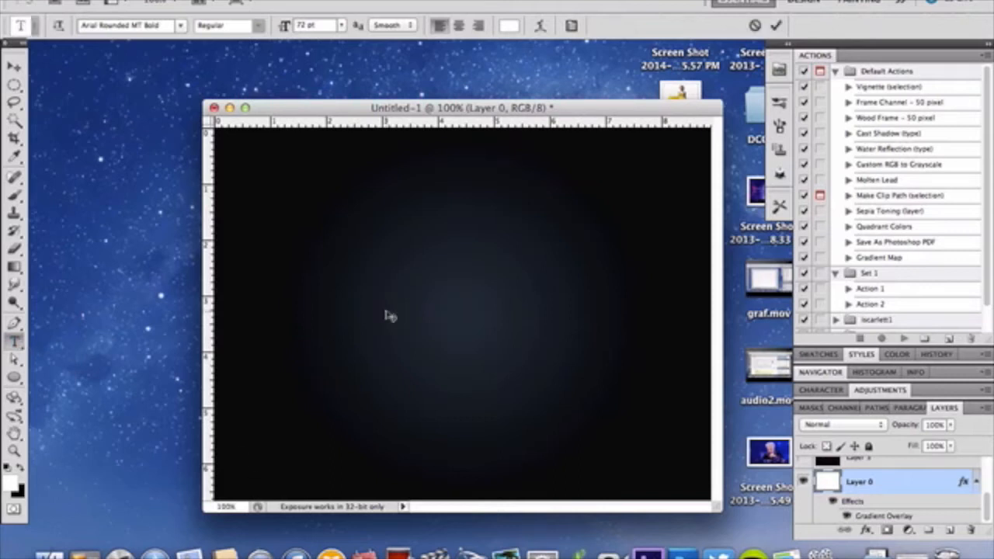
pyautogui.write('Jazzed')
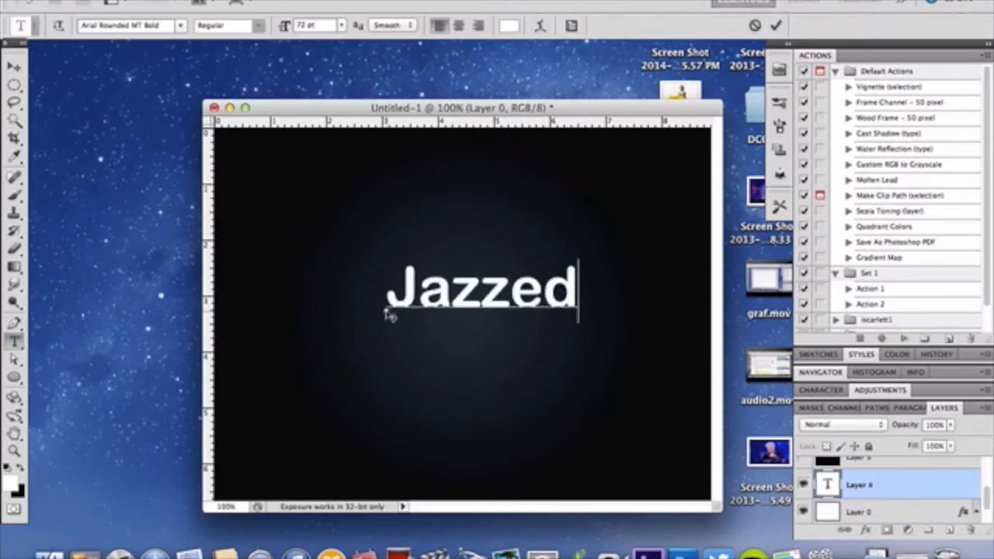
pyautogui.press('super+Return')
pyautogui.press('v')
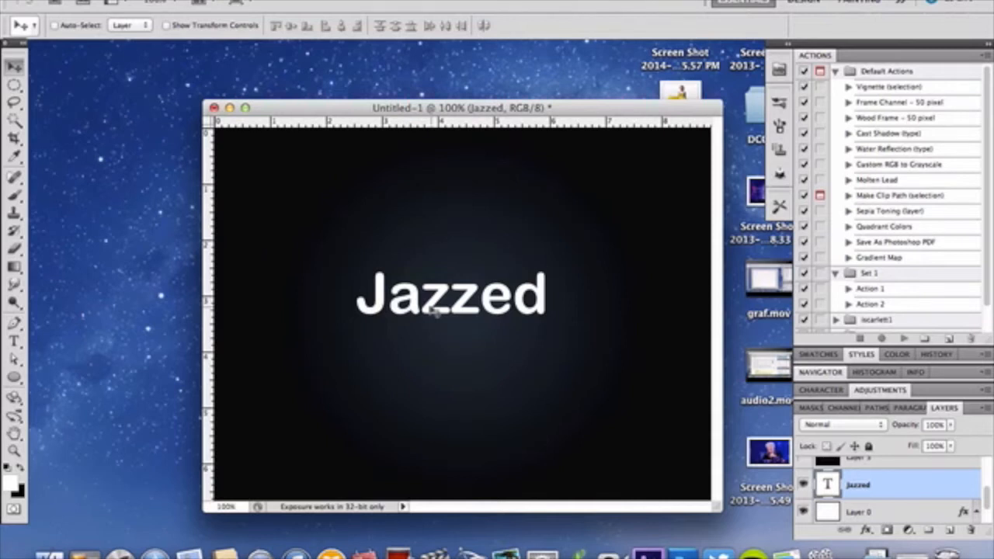
# Duplicate the Jazzed text layer, then rasterize the original and apply a Motion Blur at 90° with a distance of 20 pixels.
pyautogui.press('super+j')
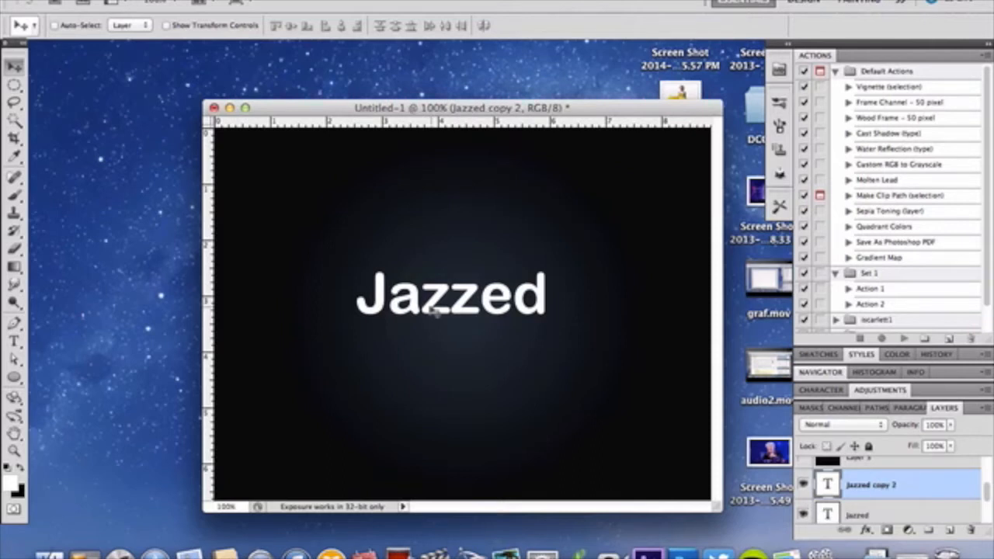
pyautogui.click(878, 515)
pyautogui.click(330, 0)
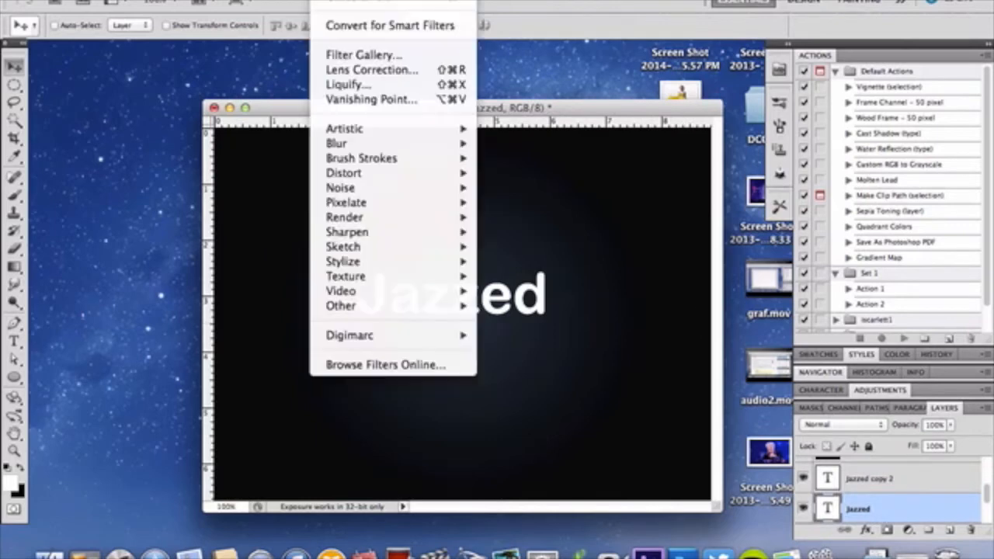
pyautogui.moveTo(416, 146)
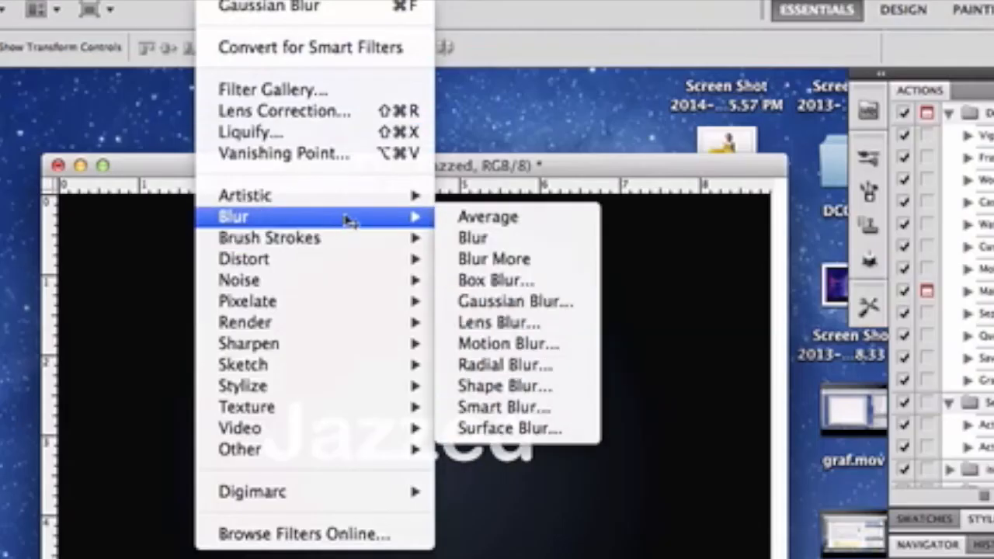
pyautogui.click(513, 344)
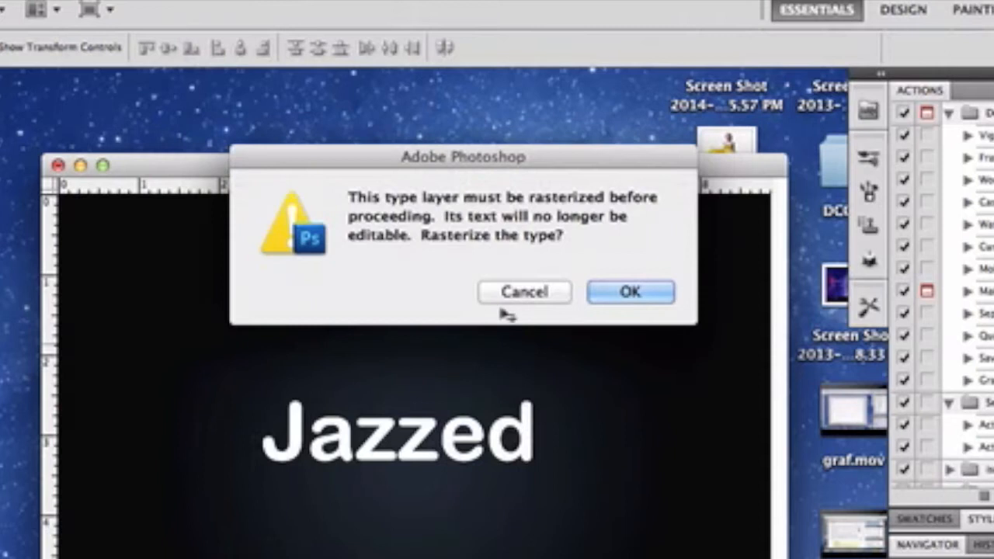
pyautogui.click(630, 291)
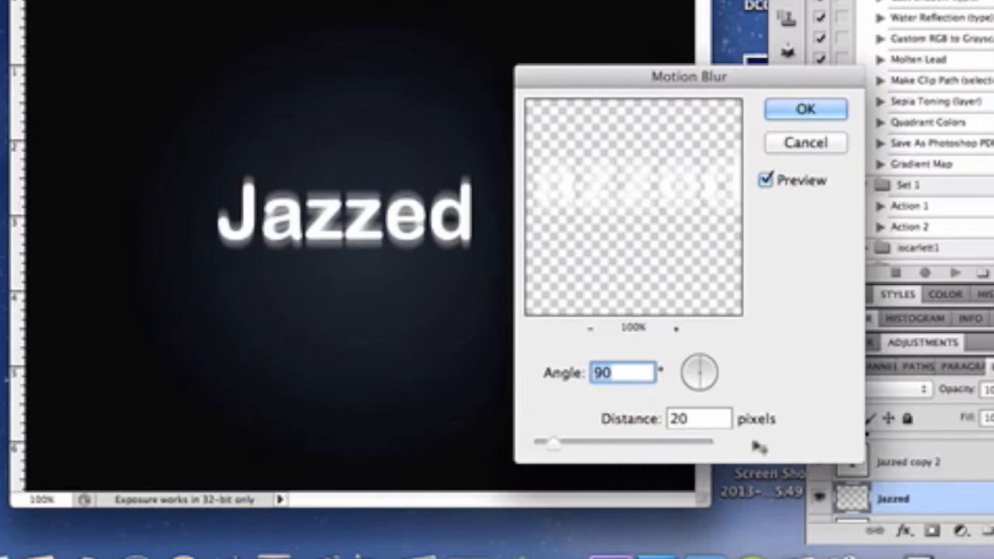
pyautogui.click(829, 116)
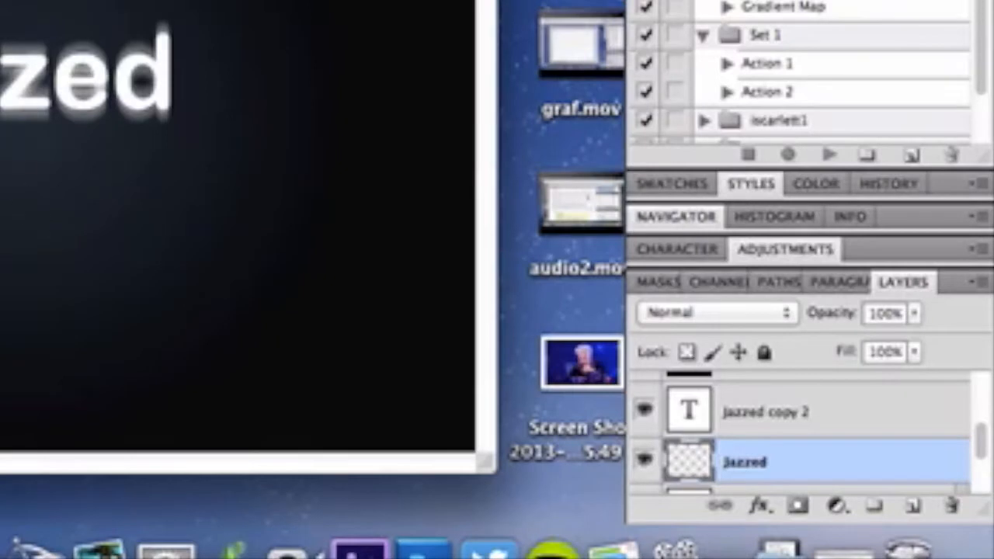
# Lower the opacity of the Jazzed copy 2 layer to 50%.
pyautogui.click(869, 425)
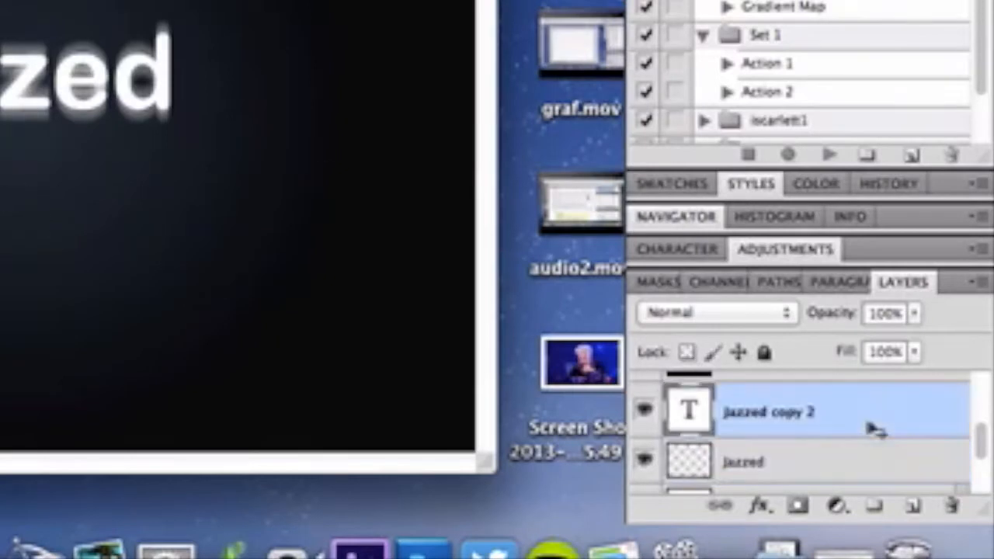
pyautogui.click(914, 314)
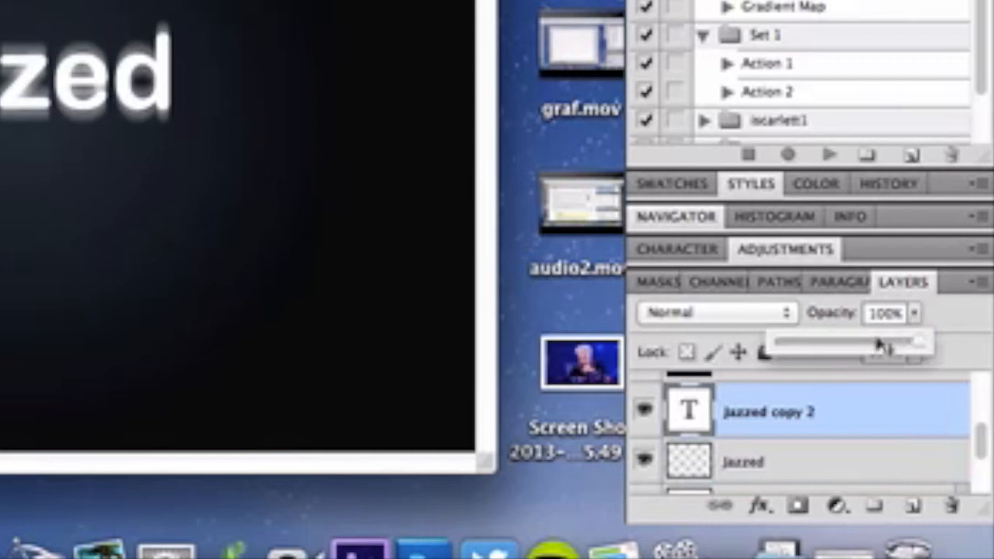
pyautogui.moveTo(880, 345); pyautogui.dragTo(870, 347)
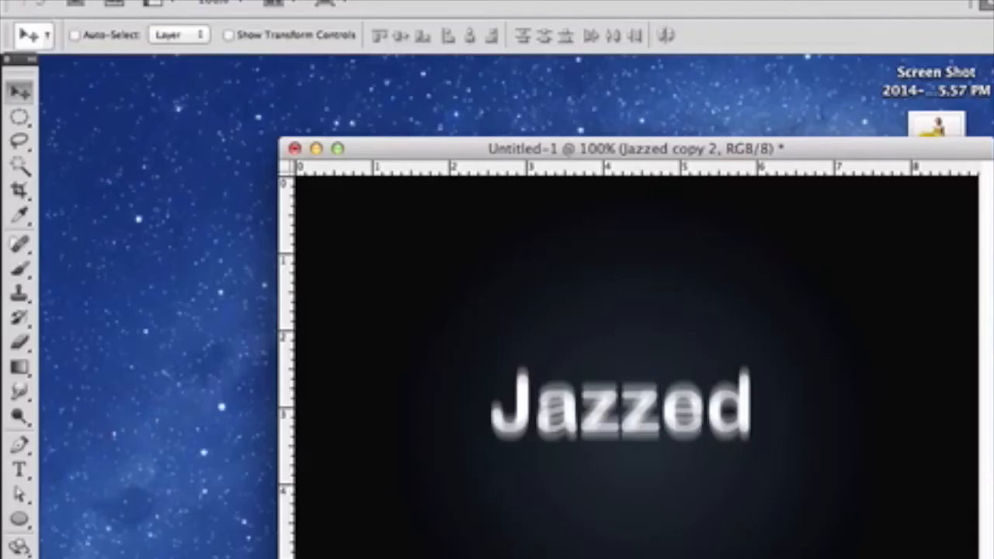
# Apply a Sine Wave distortion to the blurred Jazzed layer with 3 generators, wavelength 10 to 346, amplitude 5 to 35 and 100% scale.
pyautogui.click(817, 442)
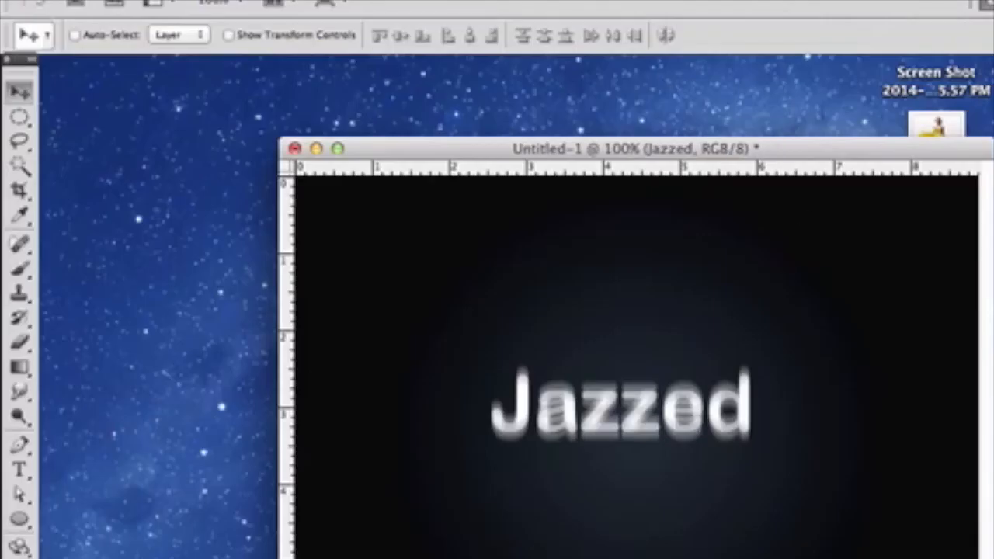
pyautogui.click(450, 0)
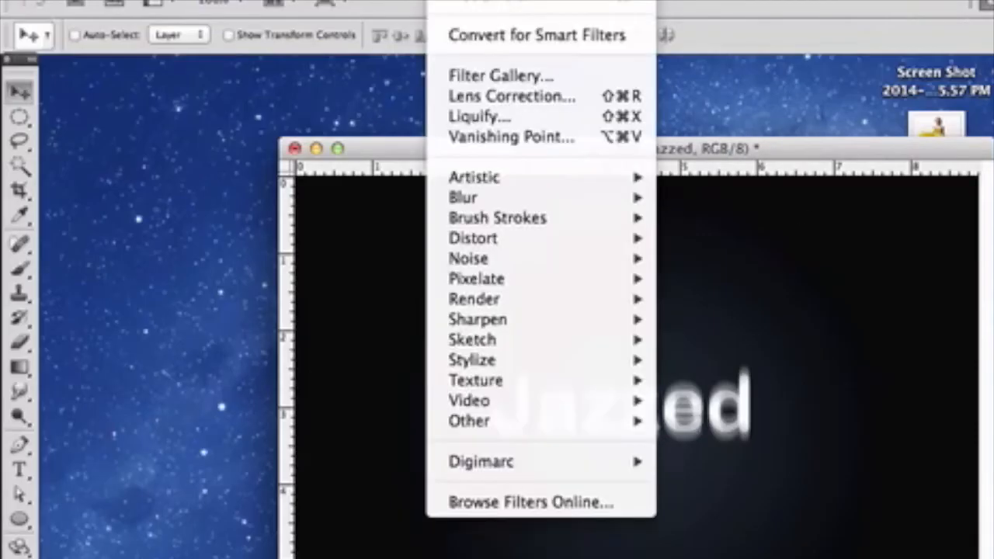
pyautogui.moveTo(595, 242)
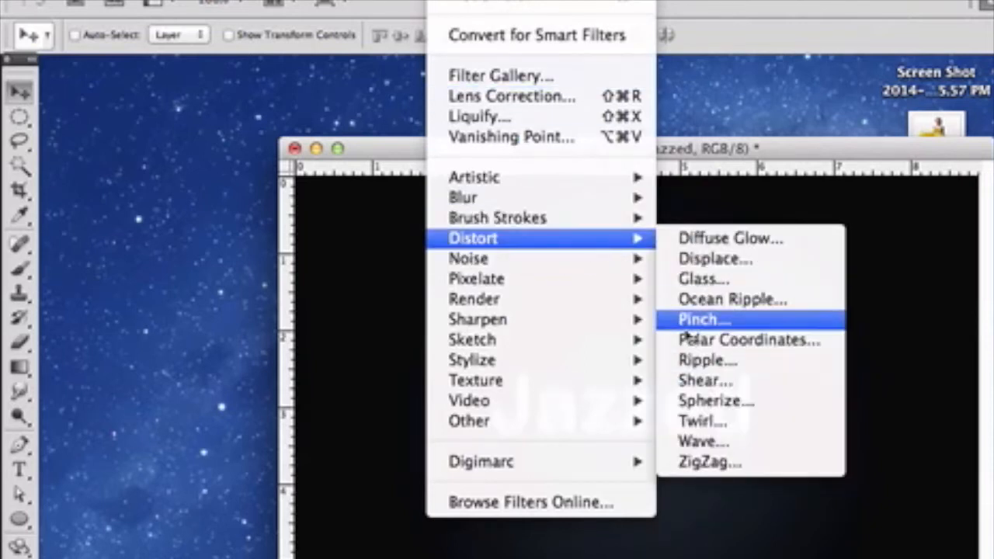
pyautogui.click(703, 441)
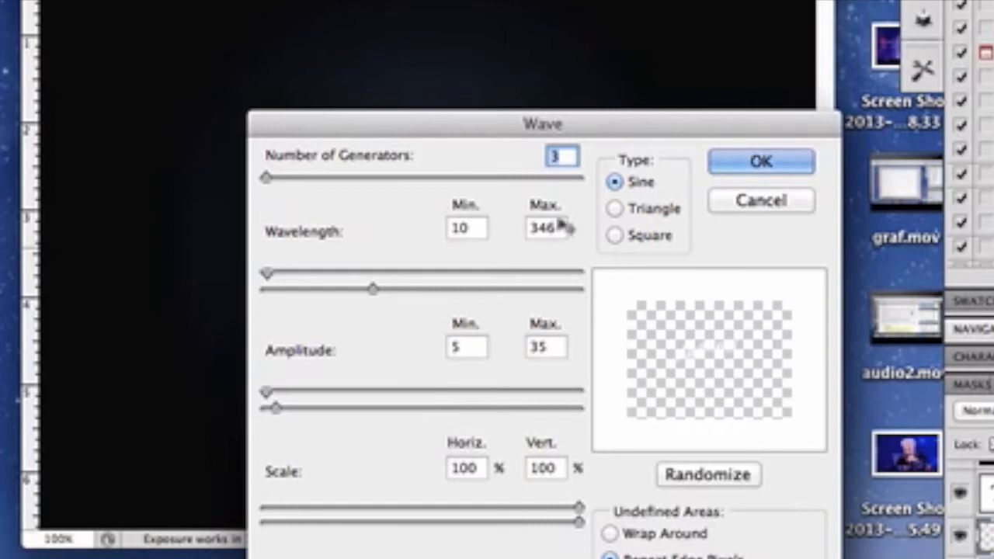
pyautogui.click(811, 163)
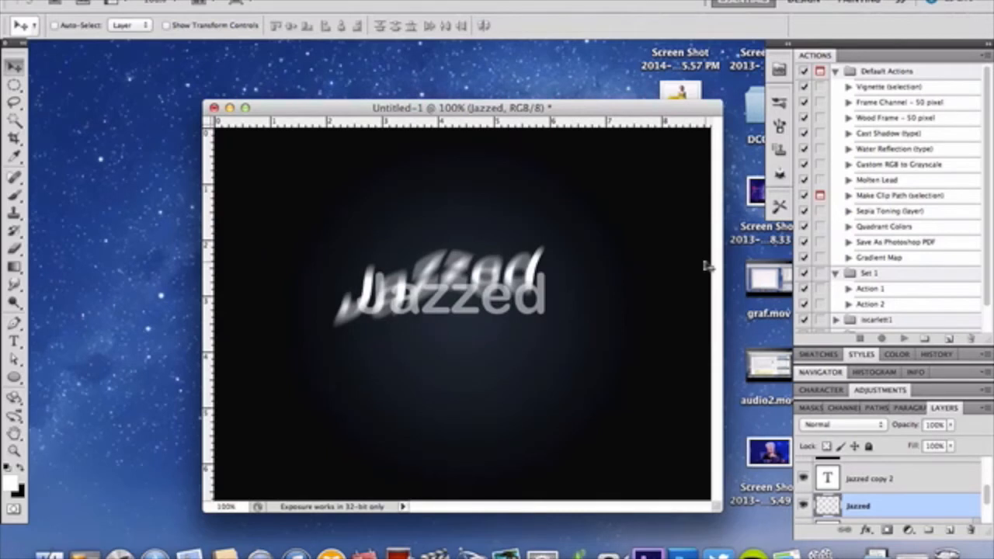
# Rasterize the Jazzed copy 2 layer and repeat the last Wave filter on it.
pyautogui.click(918, 478)
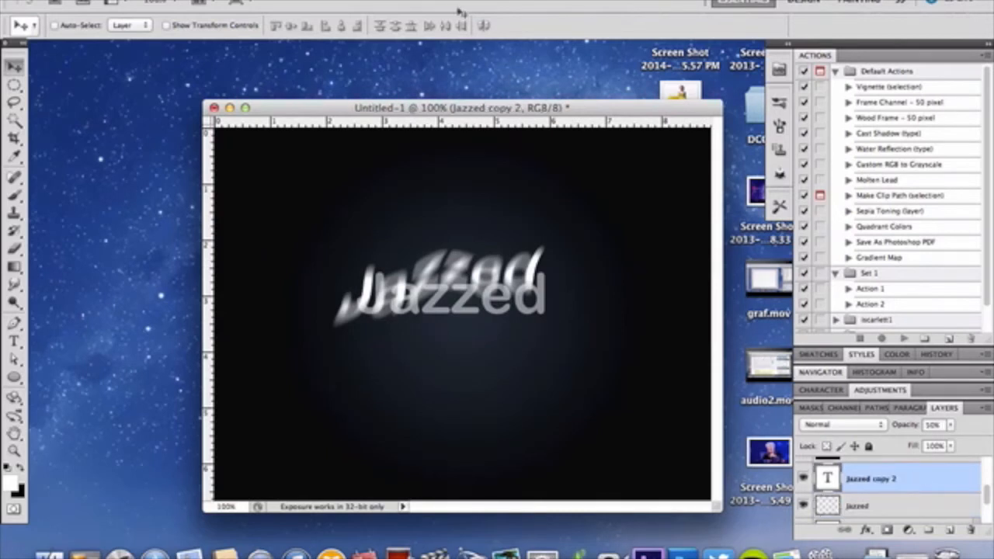
pyautogui.click(343, 2)
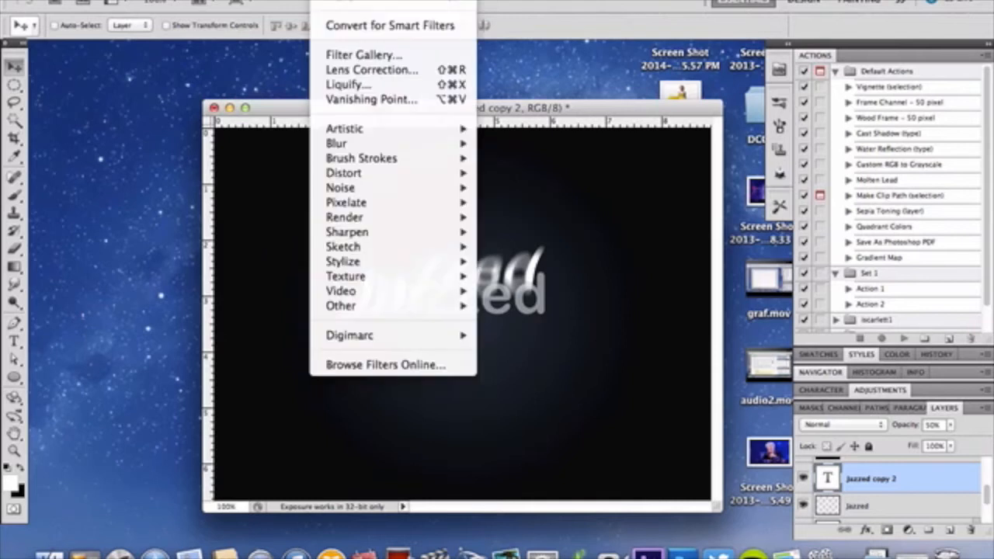
pyautogui.click(343, 4)
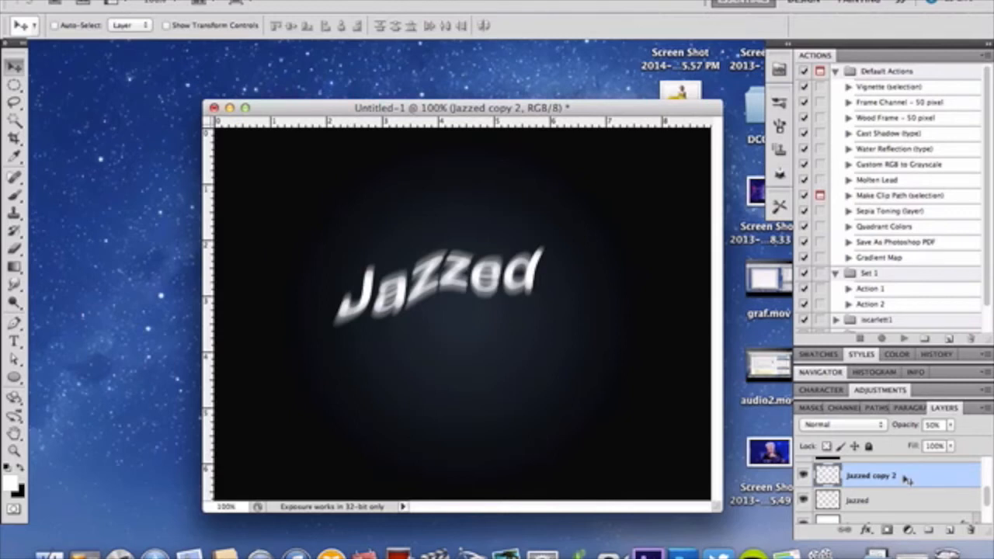
# Delete both wavy Jazzed layers and show Group 1, which holds the prepared glowing text.
pyautogui.press('Delete')
pyautogui.press('Delete')
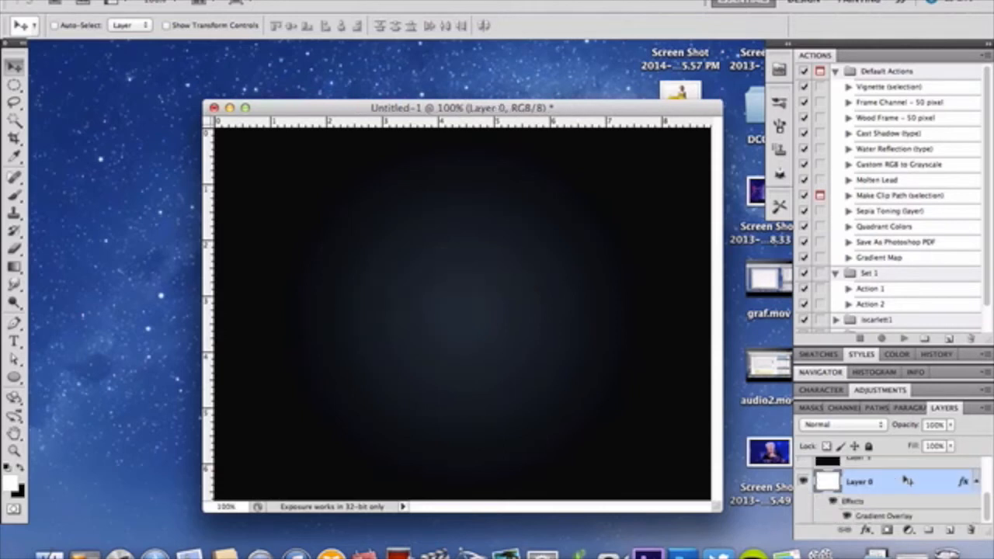
pyautogui.scroll(3, 906, 480)
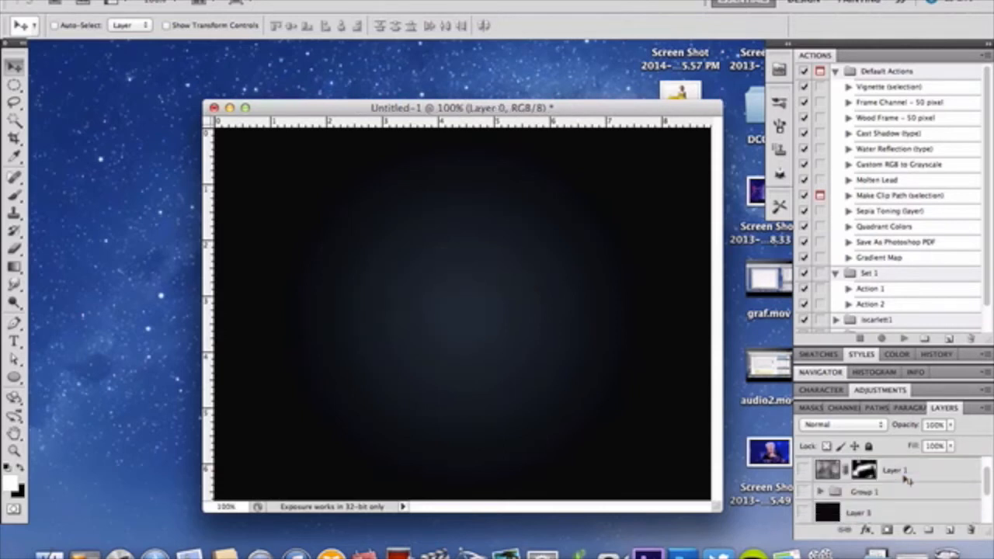
pyautogui.click(805, 491)
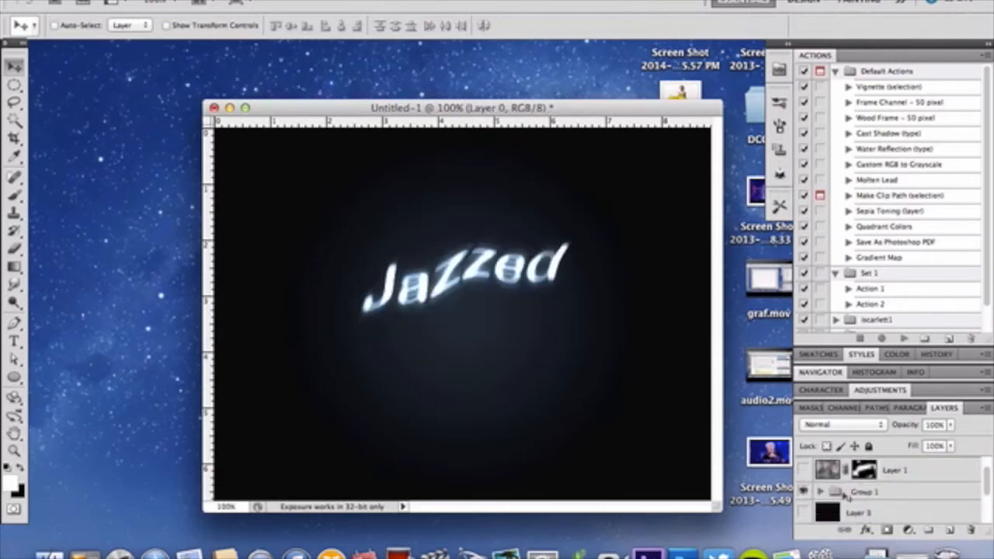
# Select Group 1 and check its Color Dodge blend mode.
pyautogui.click(890, 492)
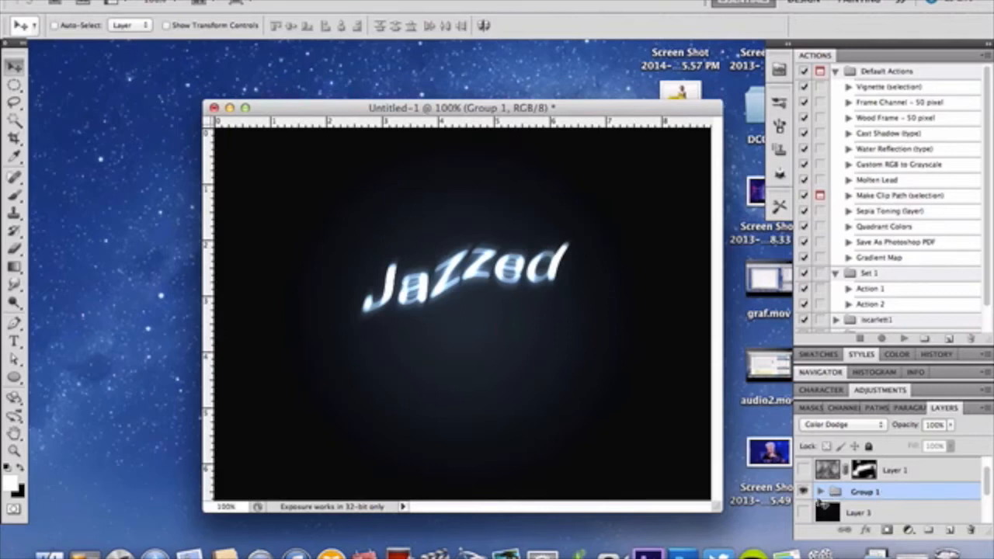
pyautogui.click(829, 427)
pyautogui.click(827, 426)
# Select the masked Layer 1 above Group 1 and make it visible.
pyautogui.click(327, 1)
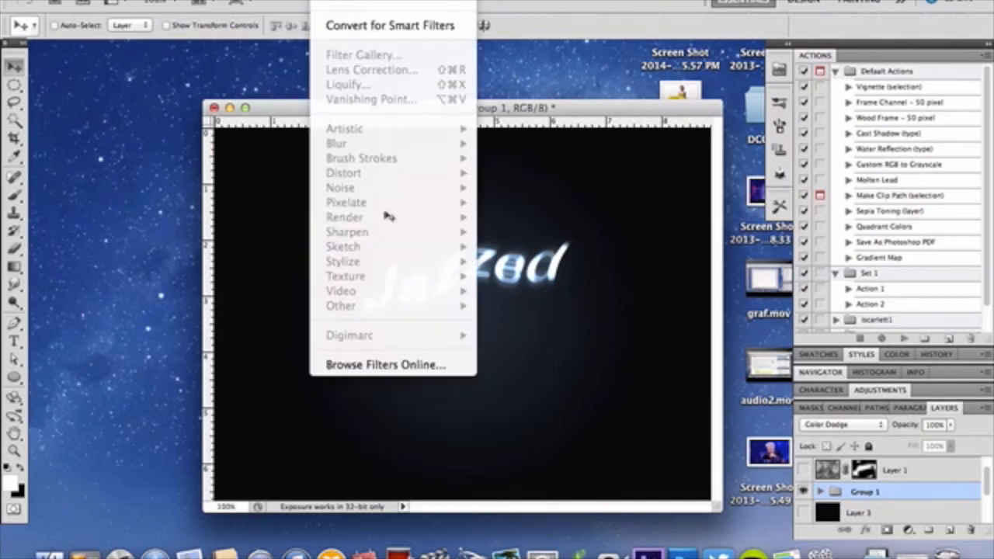
pyautogui.click(953, 478)
pyautogui.click(926, 474)
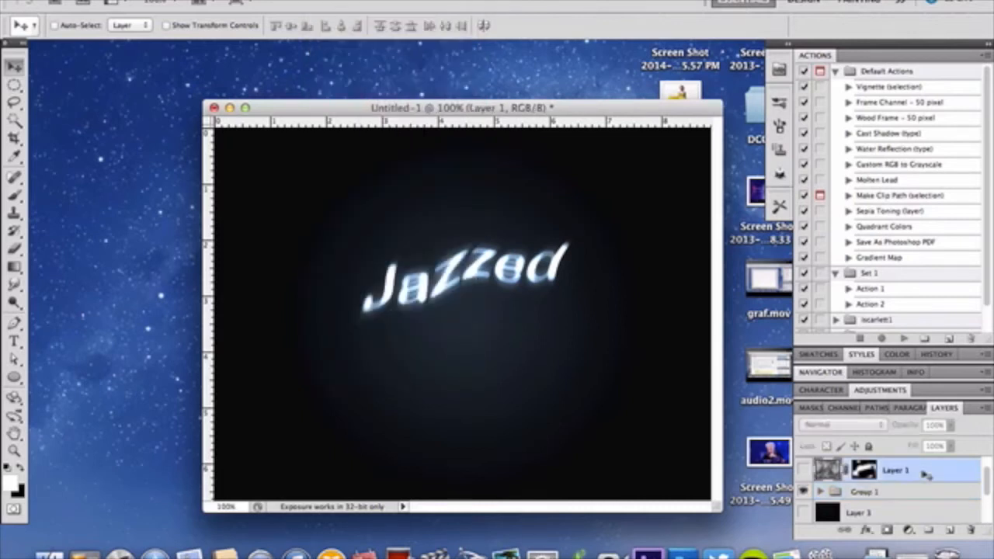
pyautogui.click(328, 1)
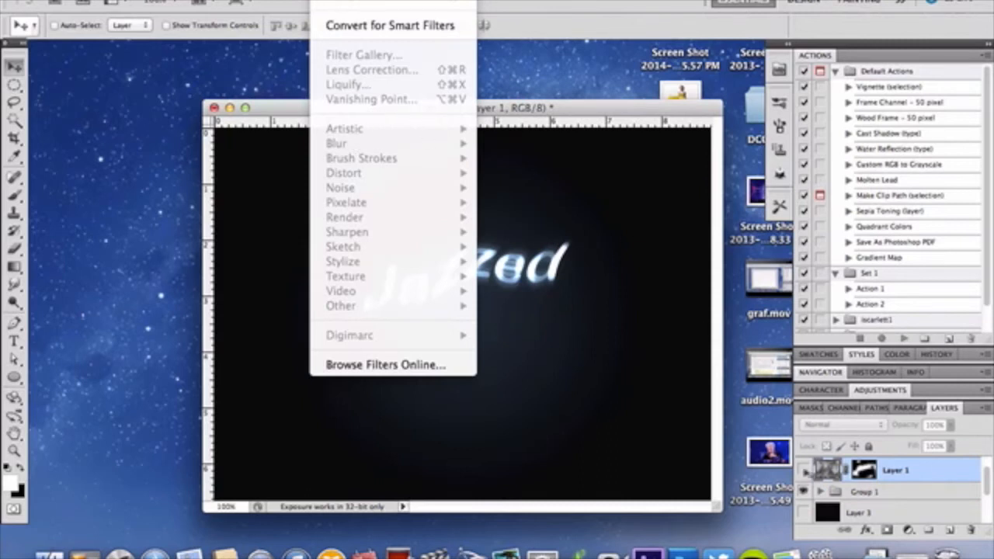
pyautogui.click(806, 470)
pyautogui.click(806, 470)
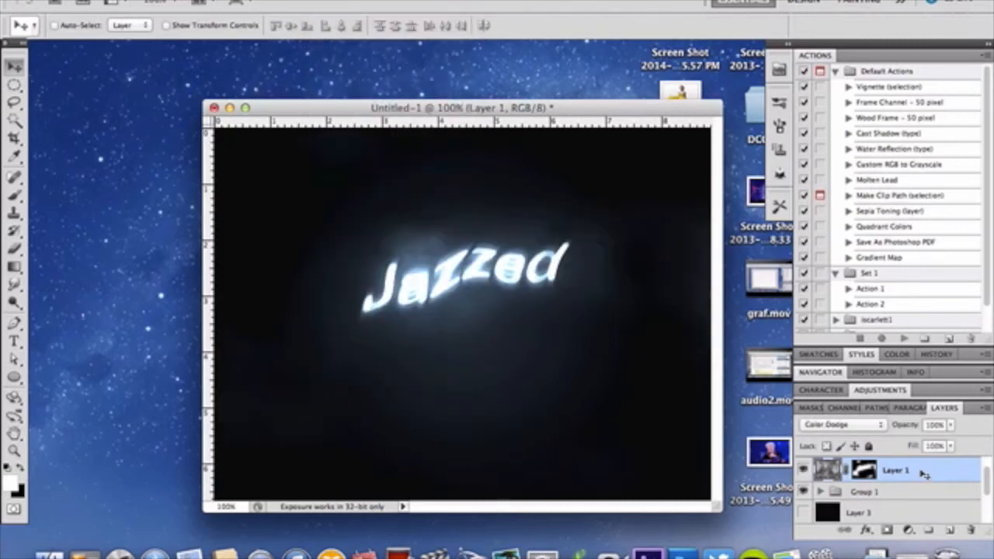
# Look over the Render filters for Layer 1 and check its Color Dodge blend mode.
pyautogui.click(327, 1)
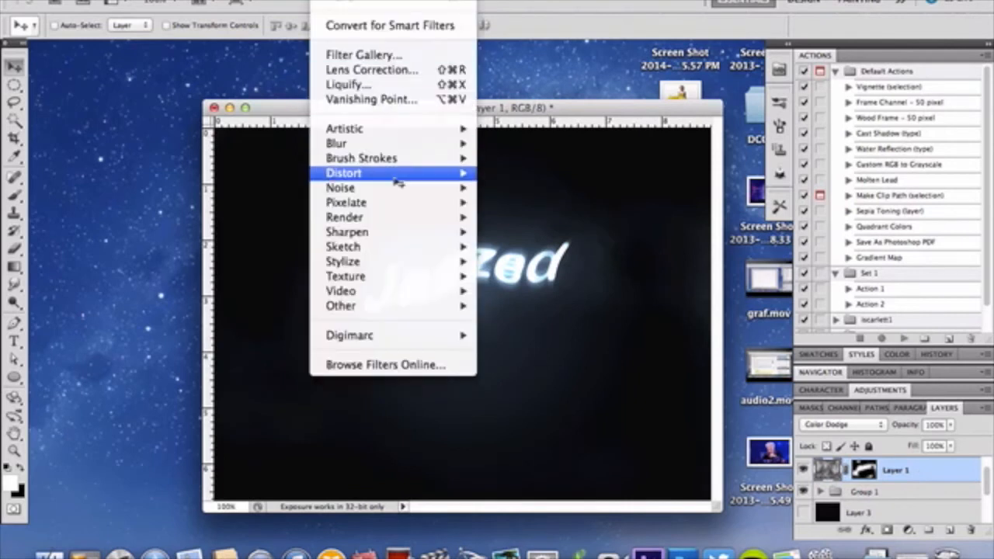
pyautogui.moveTo(405, 220)
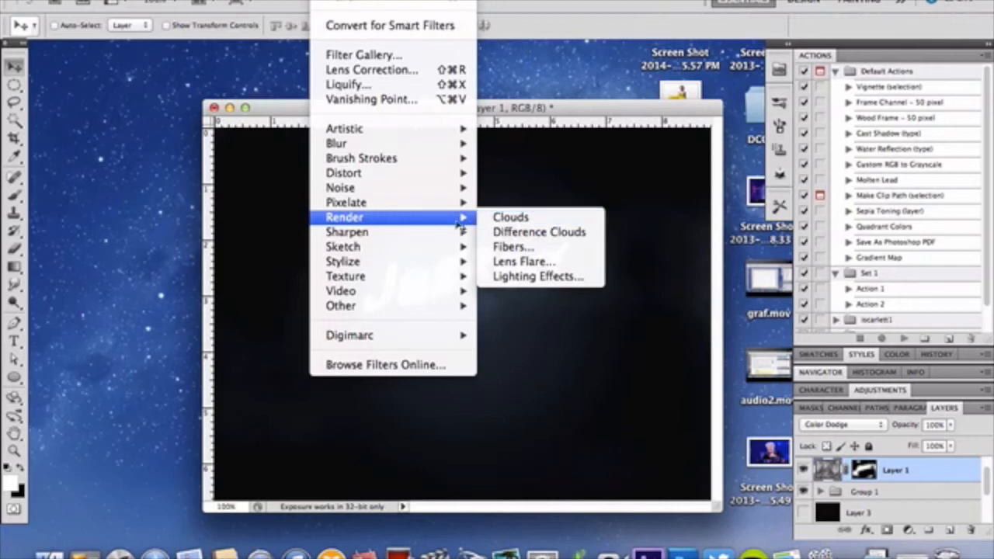
pyautogui.click(935, 475)
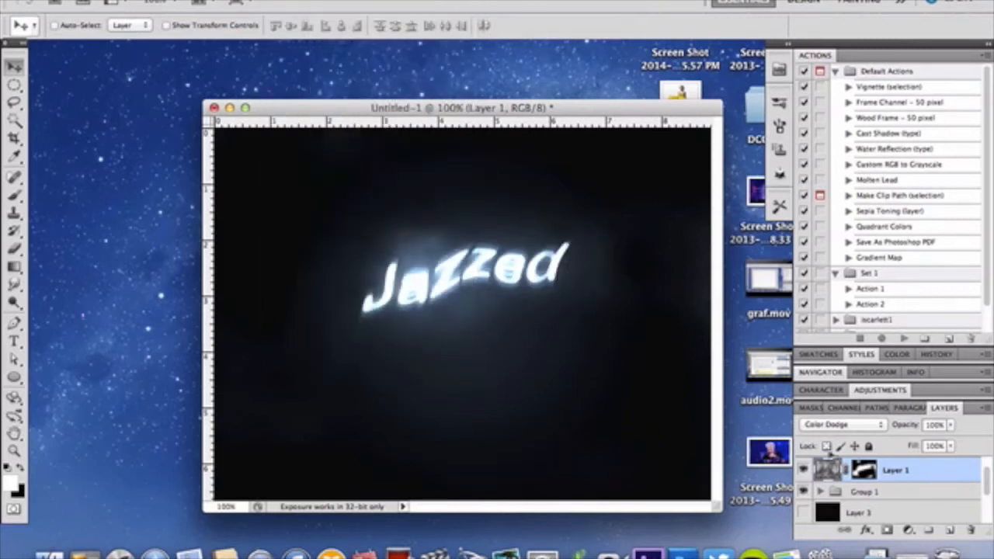
pyautogui.click(854, 425)
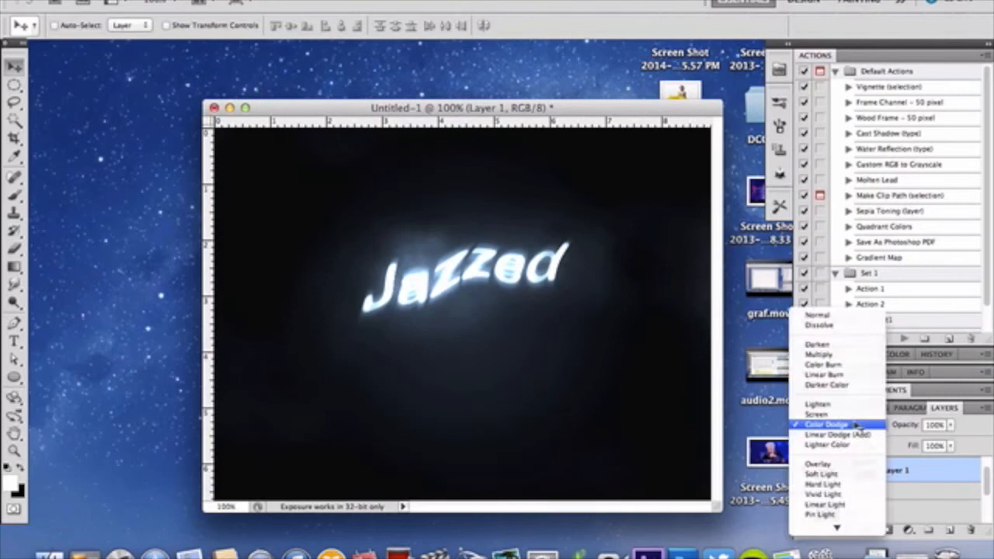
pyautogui.click(855, 425)
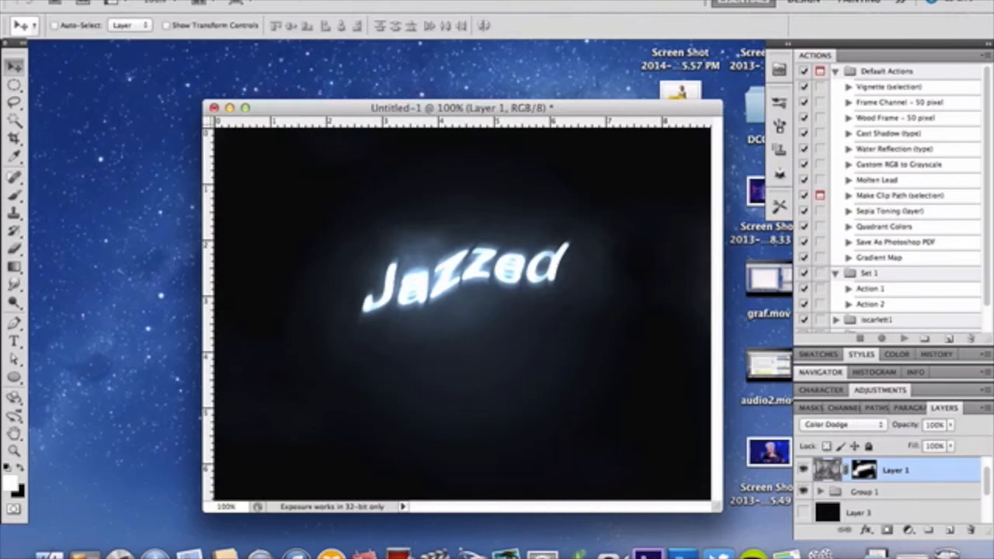
# Review the Layer Mask options for Layer 1.
pyautogui.click(242, 1)
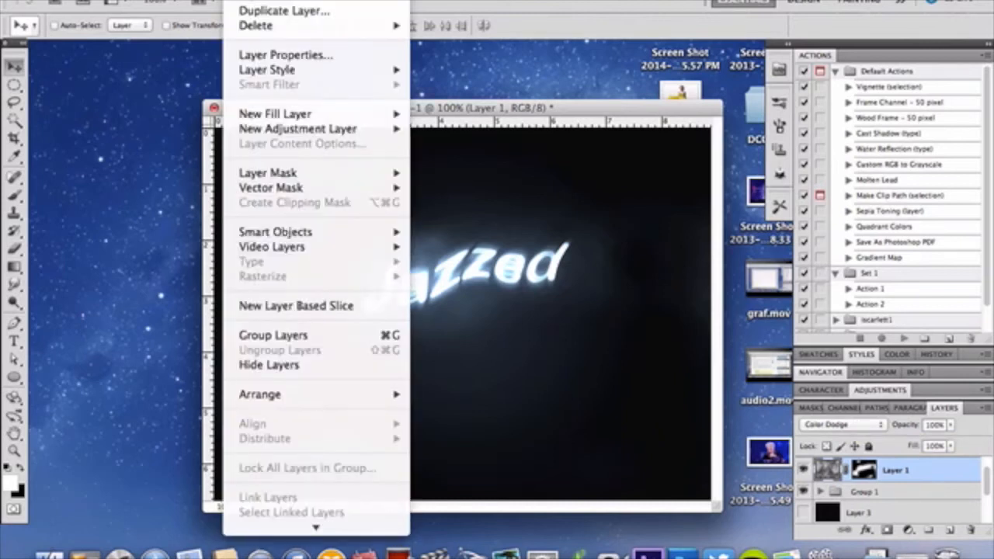
pyautogui.moveTo(307, 178)
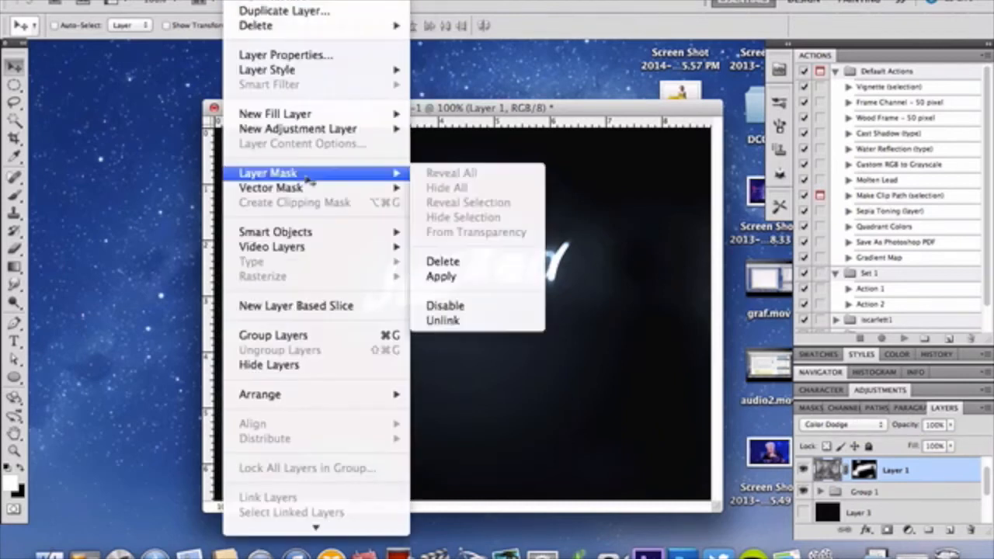
pyautogui.moveTo(394, 174)
pyautogui.click(867, 478)
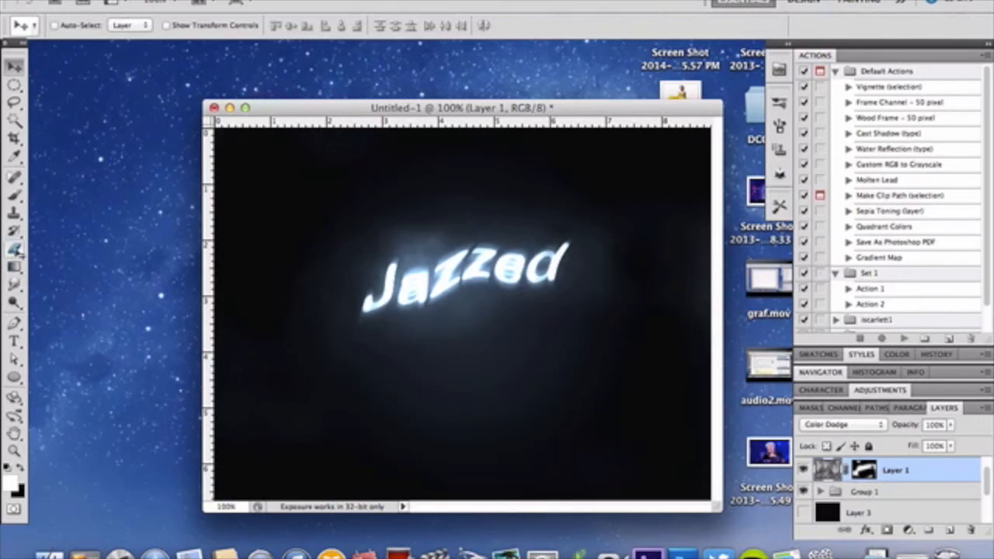
# Activate the Brush tool and look through its preset brushes.
pyautogui.click(14, 249)
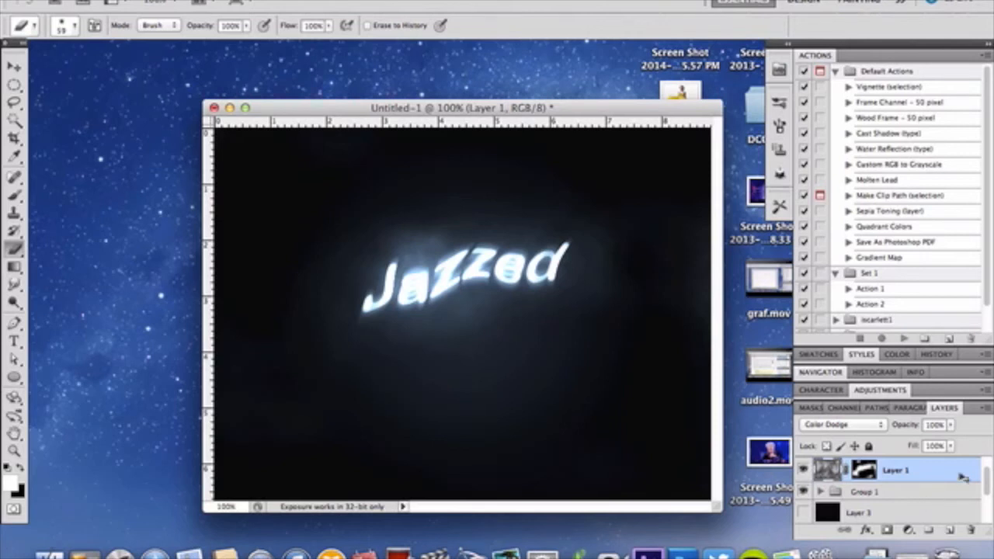
pyautogui.moveTo(988, 478); pyautogui.dragTo(989, 465)
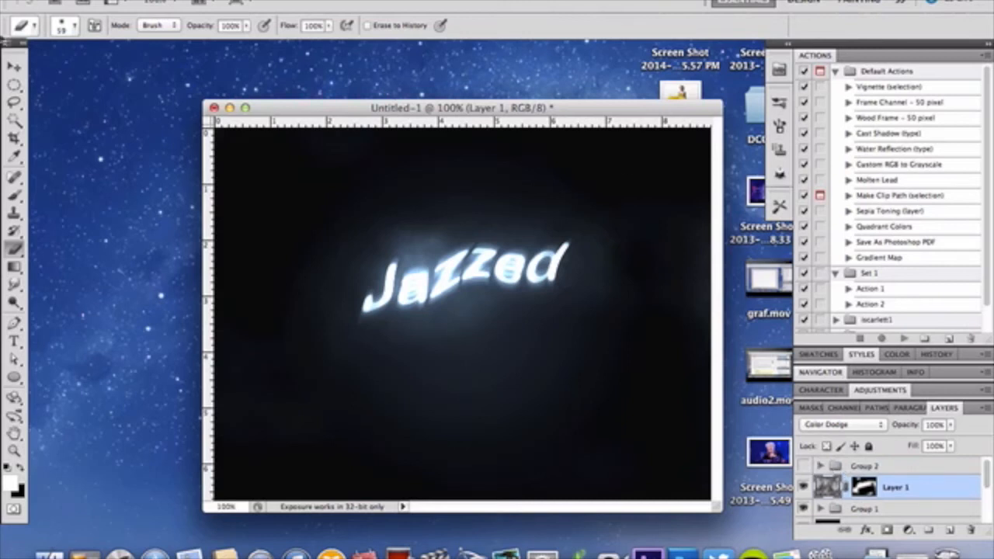
pyautogui.click(15, 199)
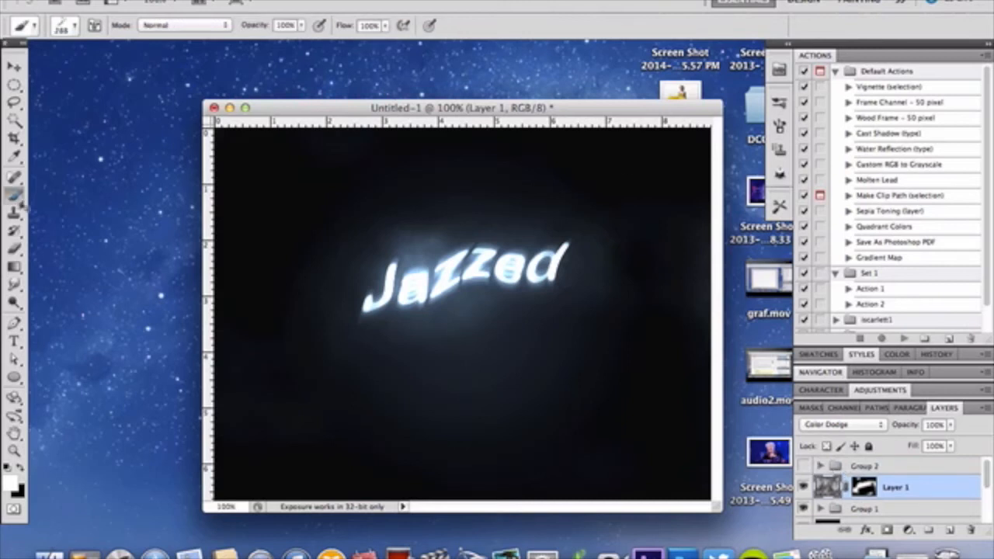
pyautogui.click(73, 28)
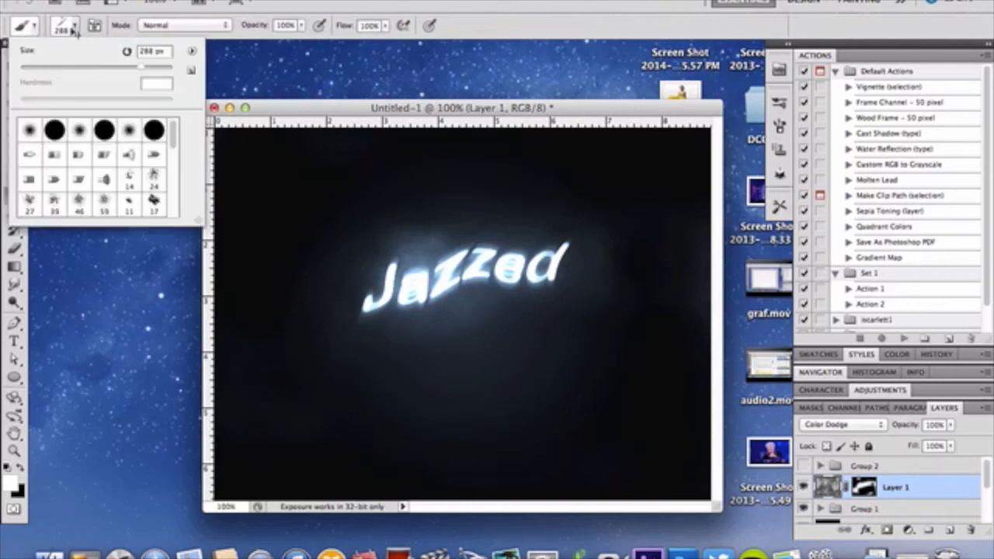
pyautogui.scroll(-10, 92, 194)
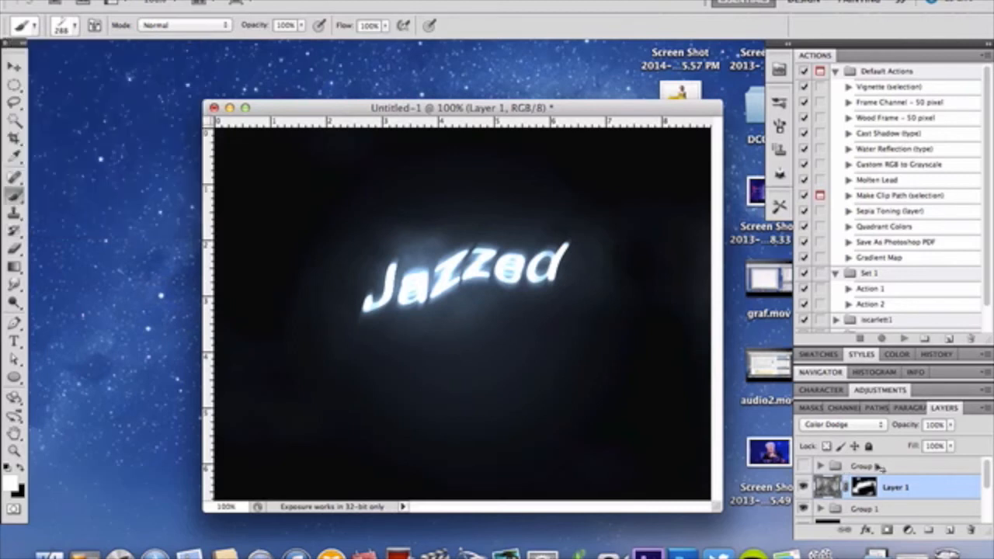
# Show and expand Group 2 with the smoke effect, and select its Layer 2 with the Move tool active.
pyautogui.click(878, 466)
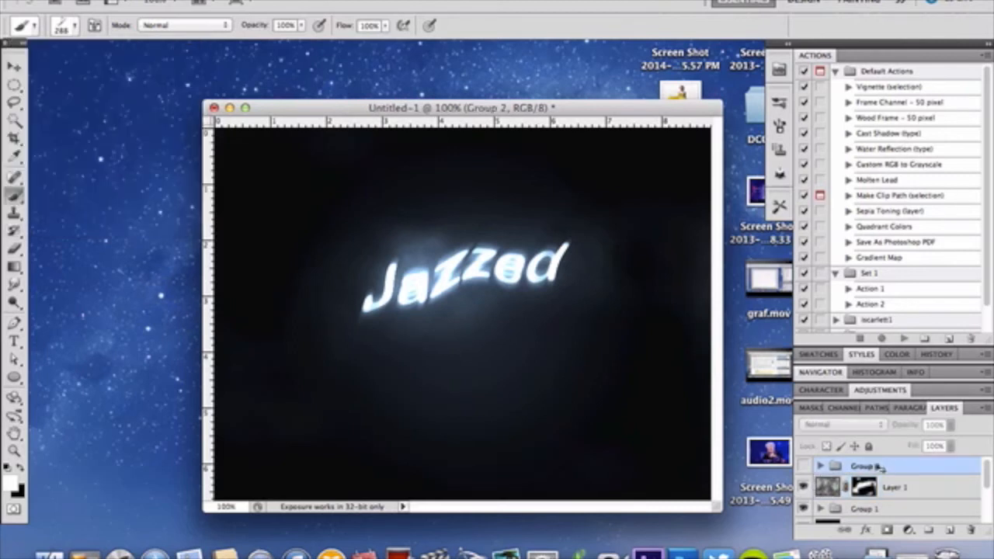
pyautogui.click(804, 465)
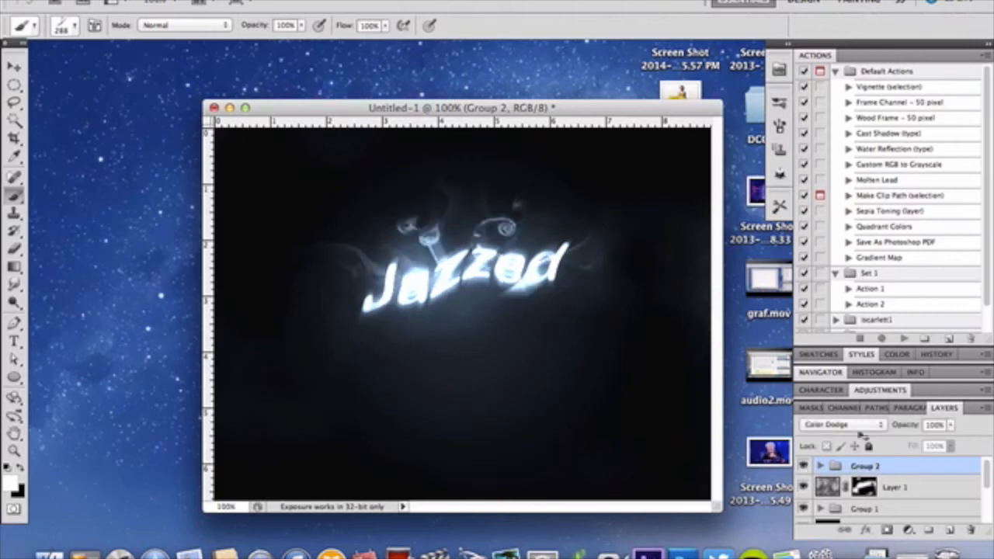
pyautogui.click(820, 465)
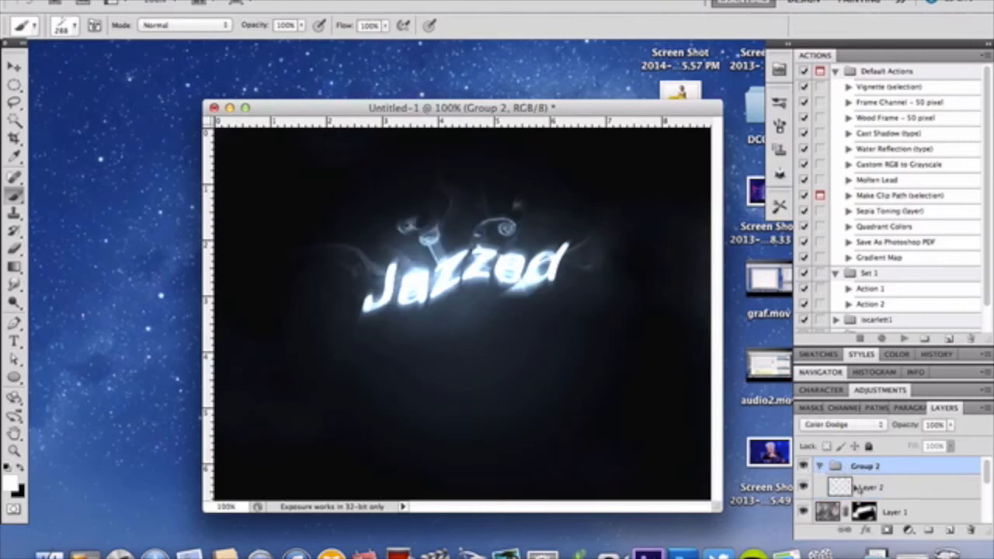
pyautogui.click(888, 495)
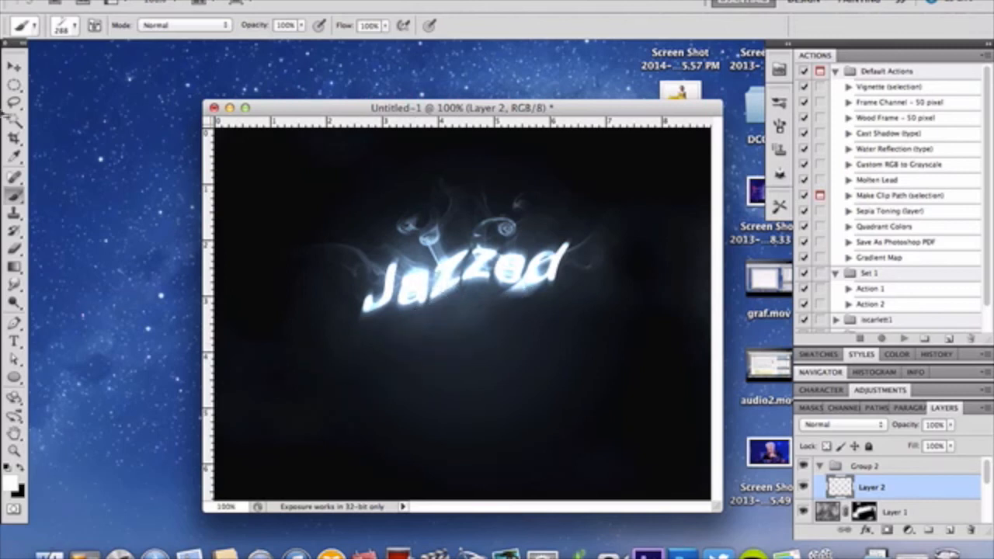
pyautogui.click(15, 68)
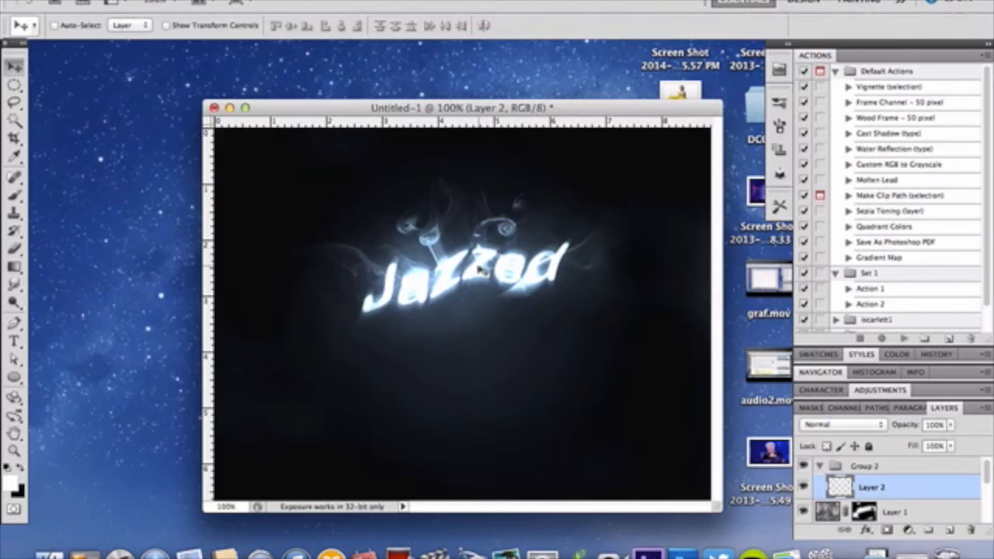
# Select the black Layer 3 above the background Layer 0 and make it visible.
pyautogui.scroll(-3, 887, 506)
pyautogui.scroll(-2, 887, 506)
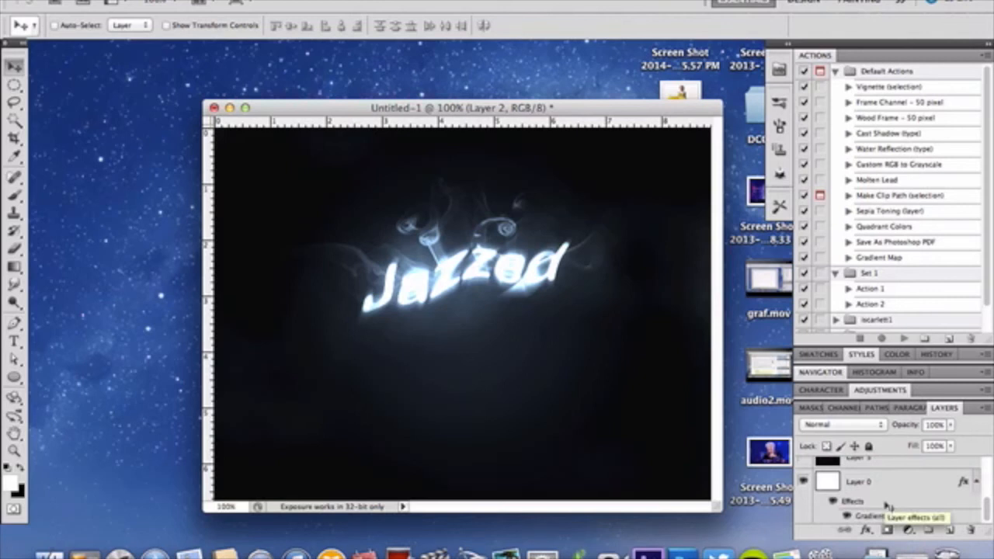
pyautogui.scroll(2, 887, 504)
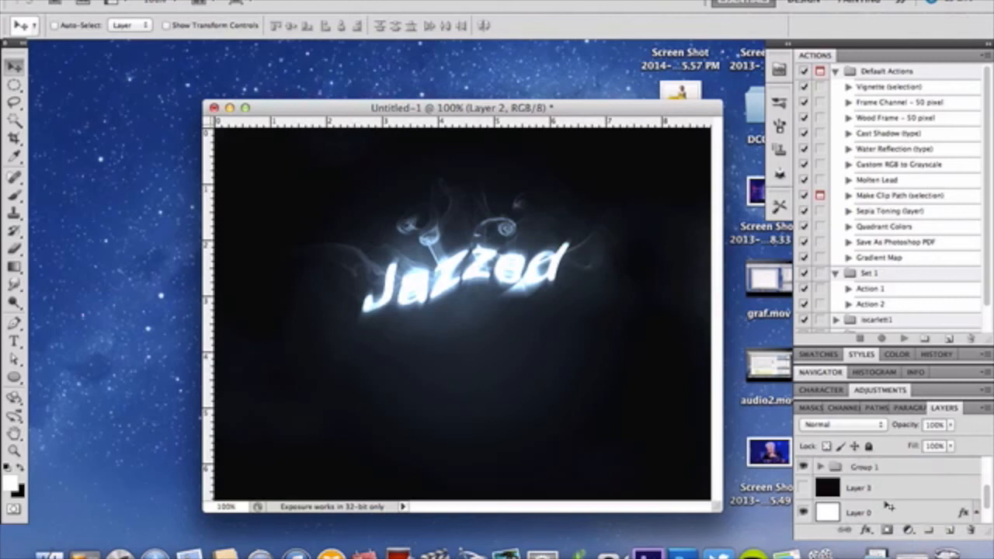
pyautogui.click(893, 487)
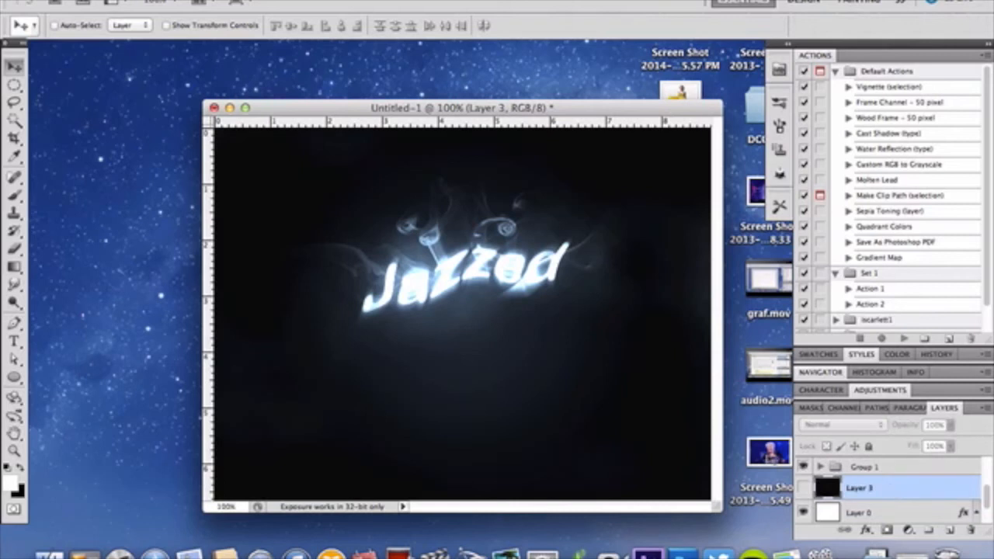
pyautogui.click(326, 1)
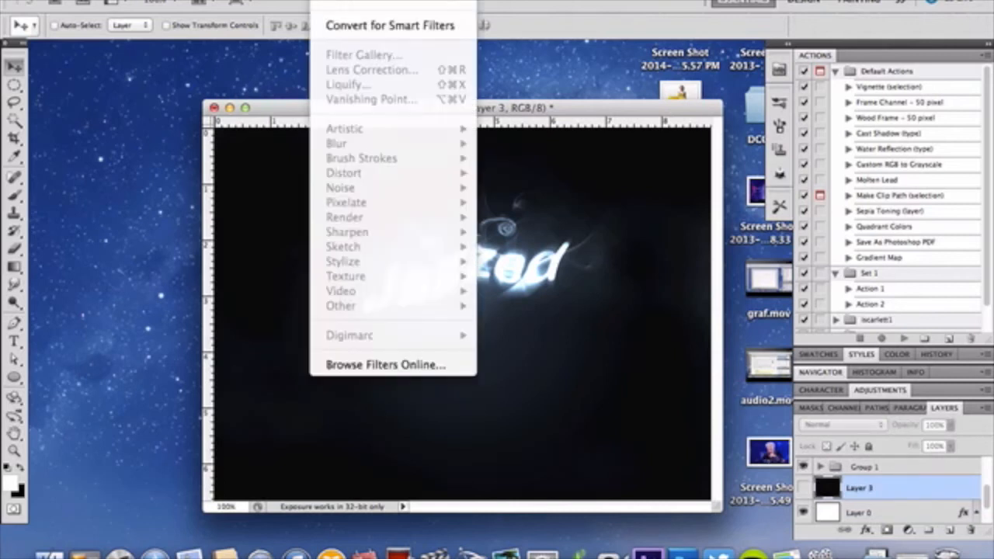
pyautogui.click(326, 1)
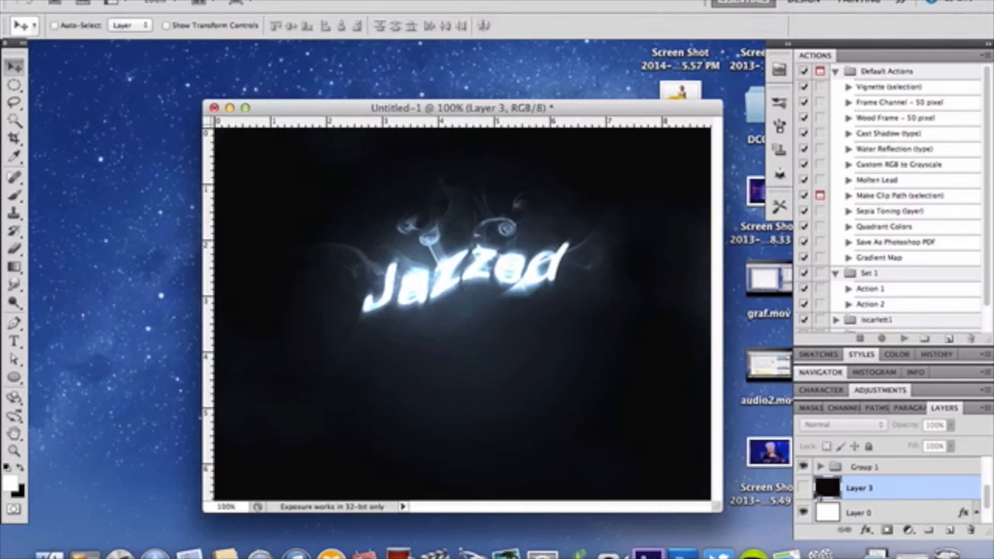
pyautogui.click(805, 488)
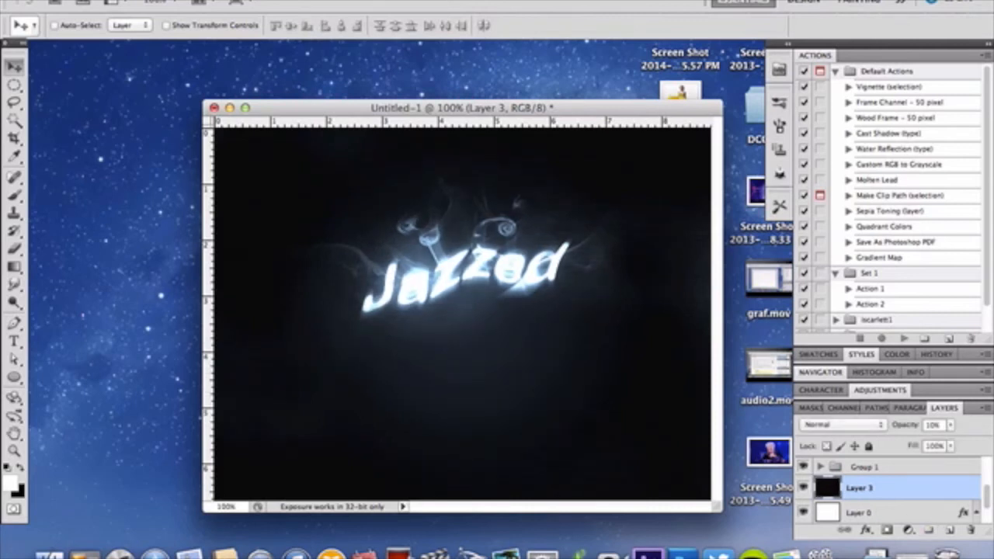
# Try the Texturizer filter on Layer 3 with the Canvas texture, setting its scaling to 100%.
pyautogui.click(326, 1)
pyautogui.moveTo(439, 187)
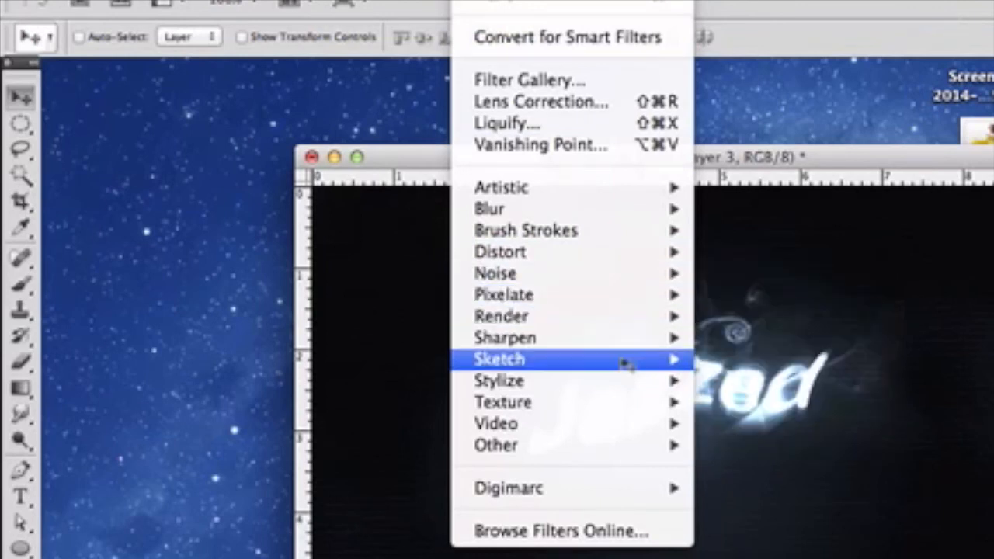
pyautogui.moveTo(625, 389)
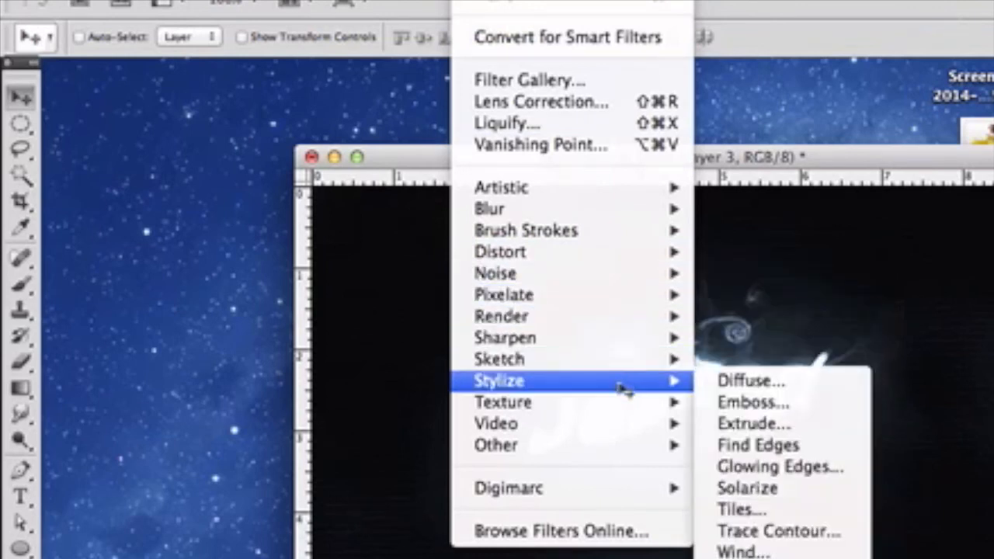
pyautogui.moveTo(628, 411)
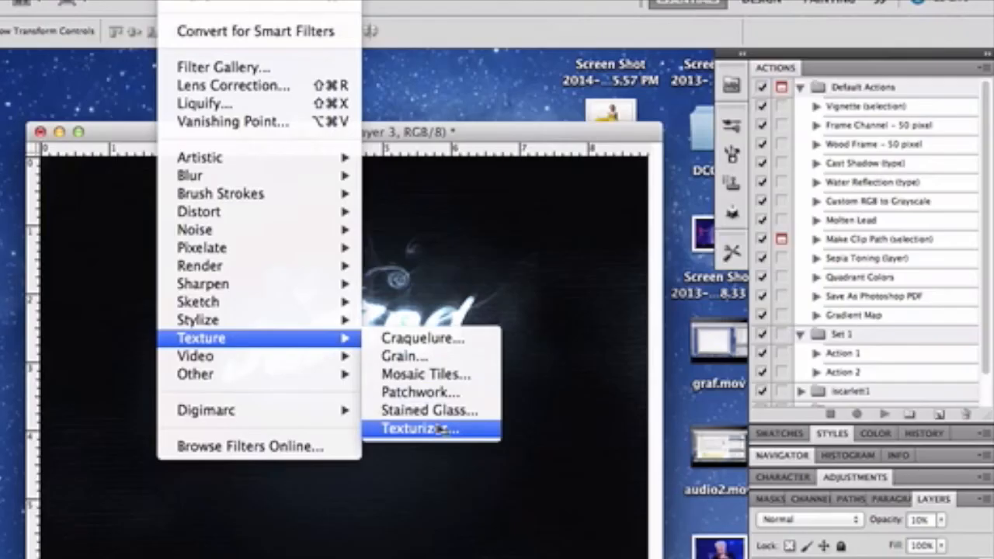
pyautogui.click(441, 429)
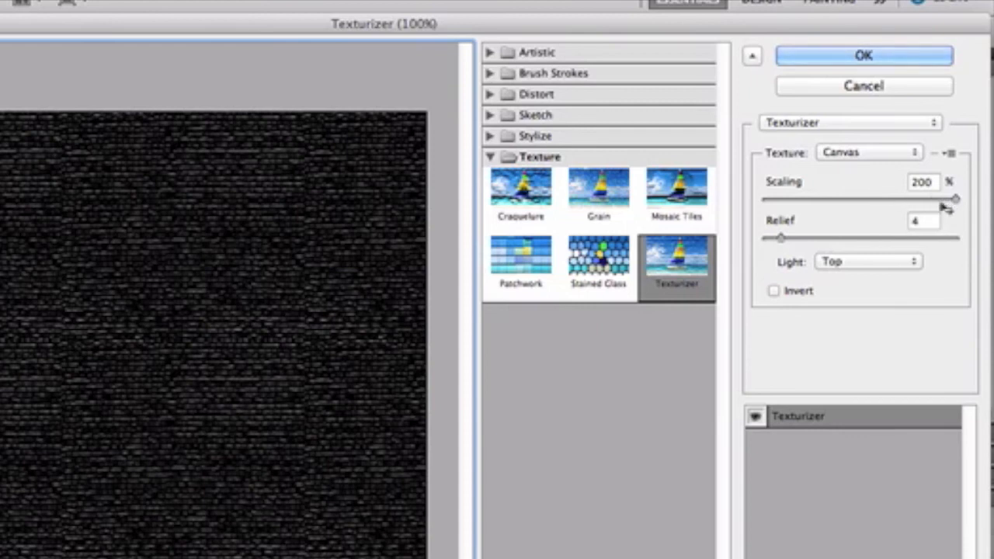
pyautogui.click(869, 200)
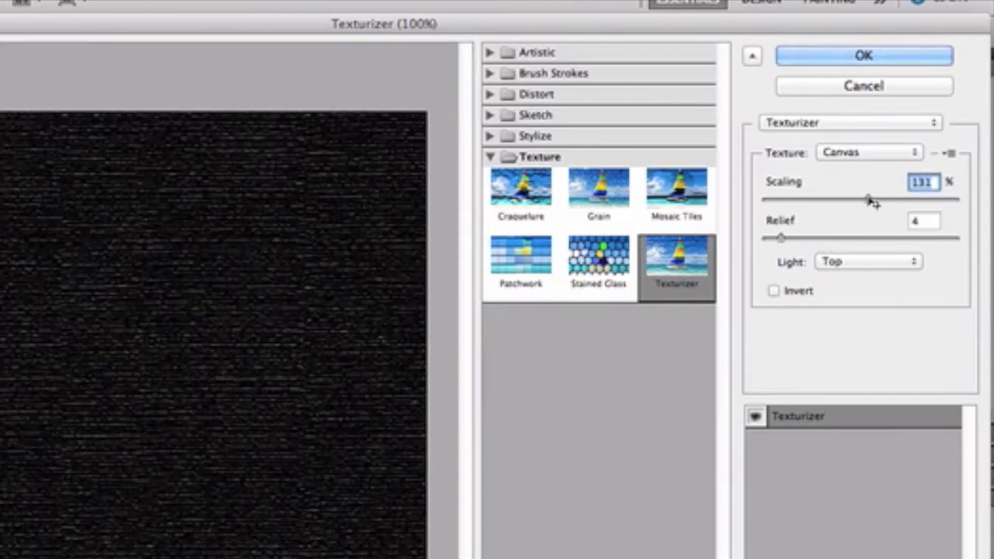
pyautogui.moveTo(869, 200); pyautogui.dragTo(980, 201)
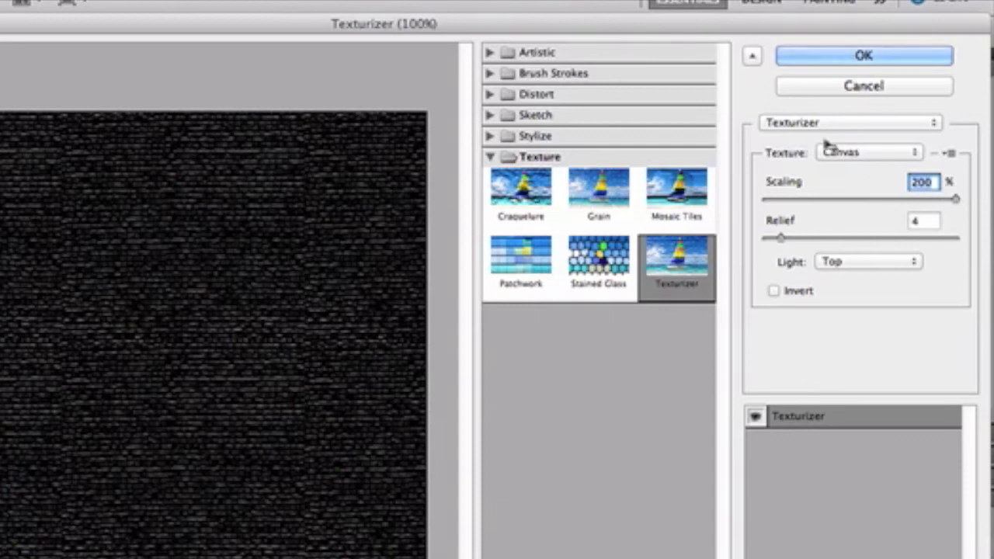
pyautogui.click(837, 200)
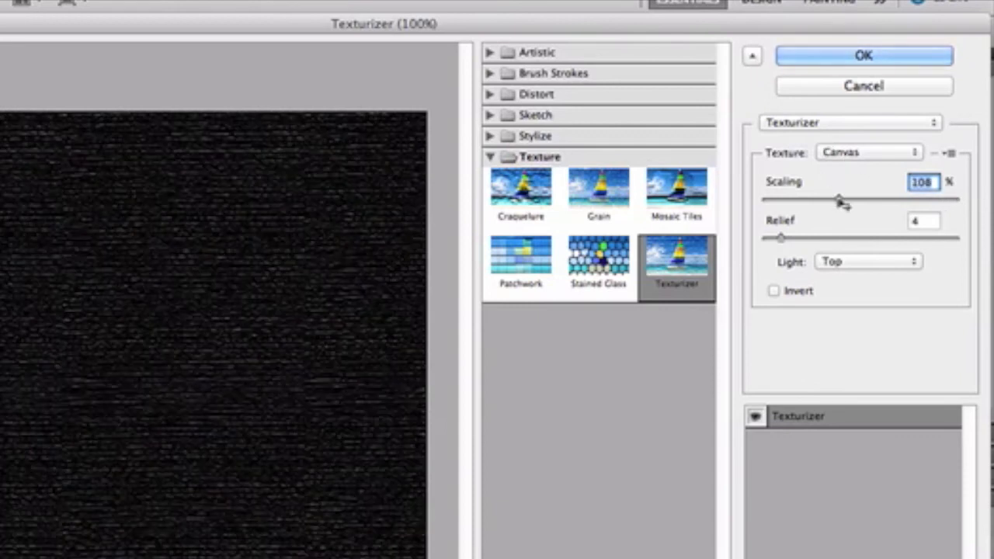
pyautogui.moveTo(843, 201); pyautogui.dragTo(832, 203)
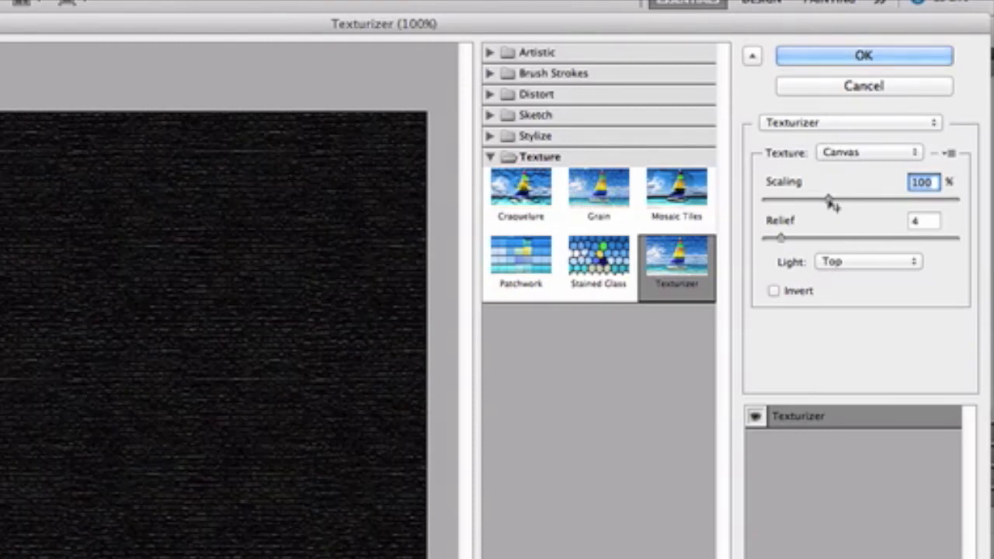
# Try the Canvas texture at 200% scaling and discard the Texturizer settings.
pyautogui.click(875, 155)
pyautogui.click(874, 155)
pyautogui.click(872, 155)
pyautogui.click(882, 157)
pyautogui.moveTo(828, 199); pyautogui.dragTo(962, 202)
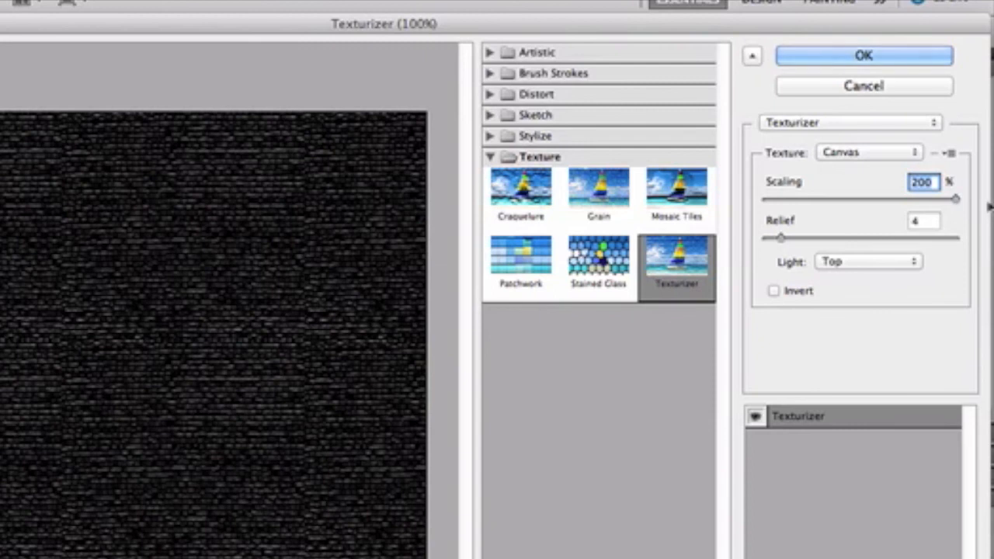
pyautogui.click(826, 91)
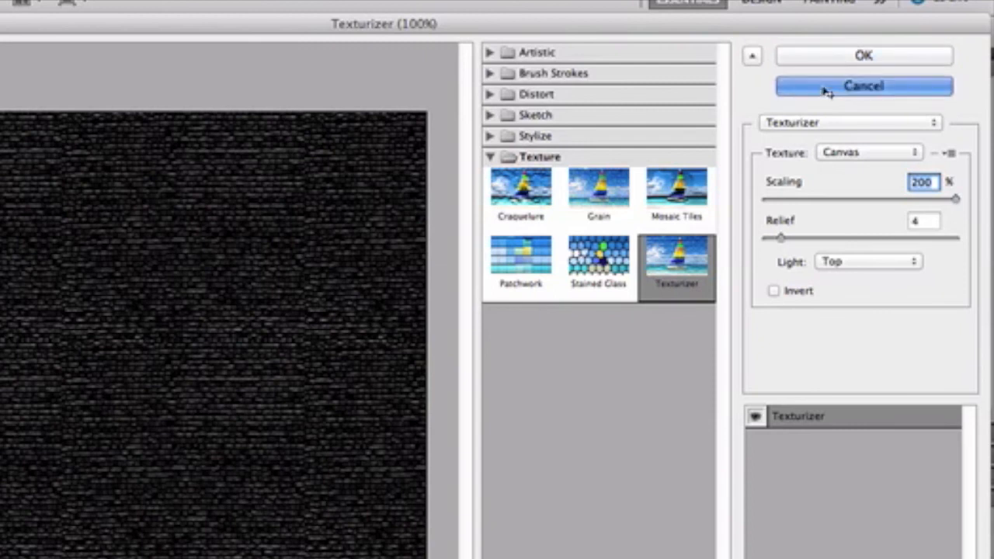